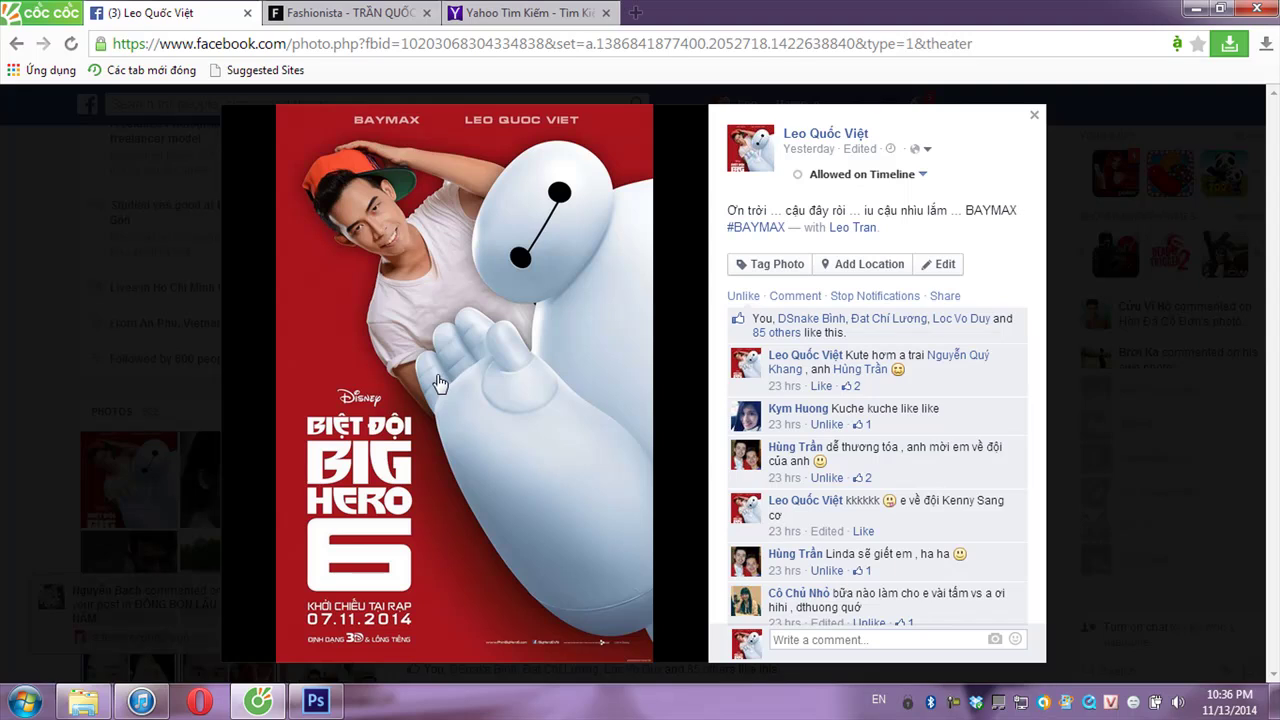
# Switch from the browser to the Big Hero 6 poster poster2.jpg in Photoshop.
pyautogui.click(316, 700)
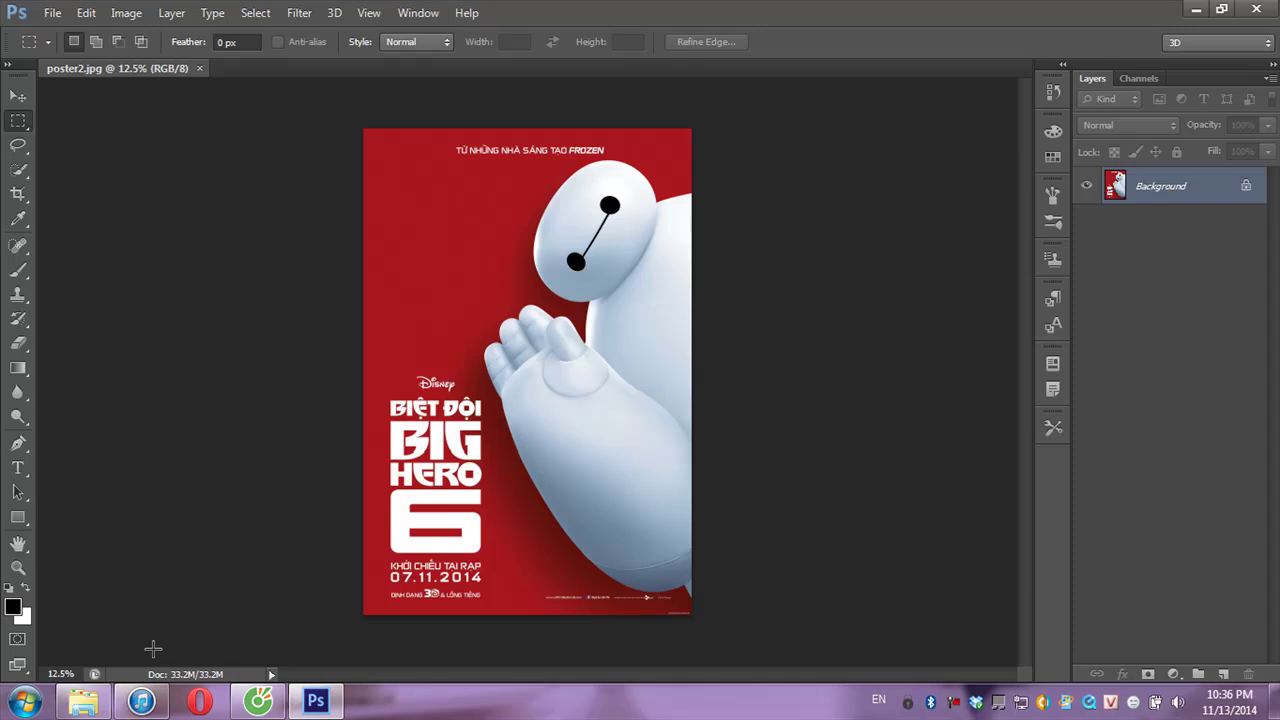
pyautogui.moveTo(83, 701)
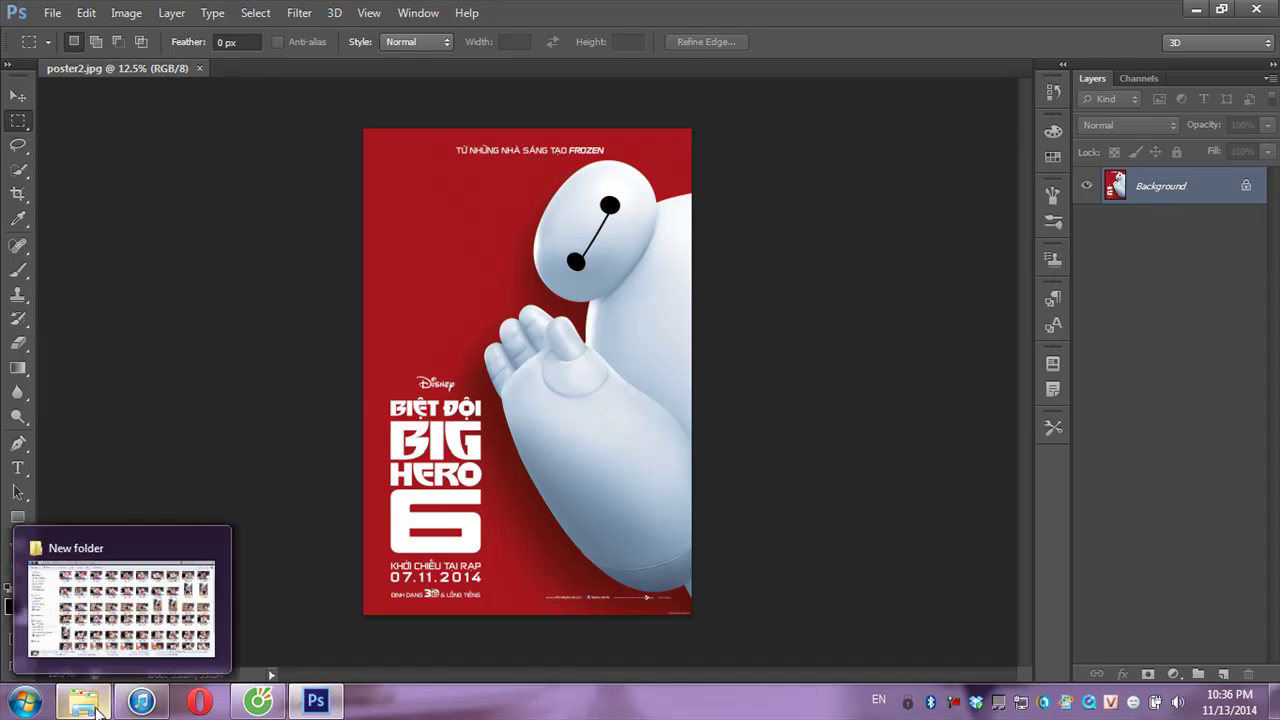
# Bring up the Explorer window D:\ALBUM PICTURE\party\New folder with the party photos.
pyautogui.click(93, 707)
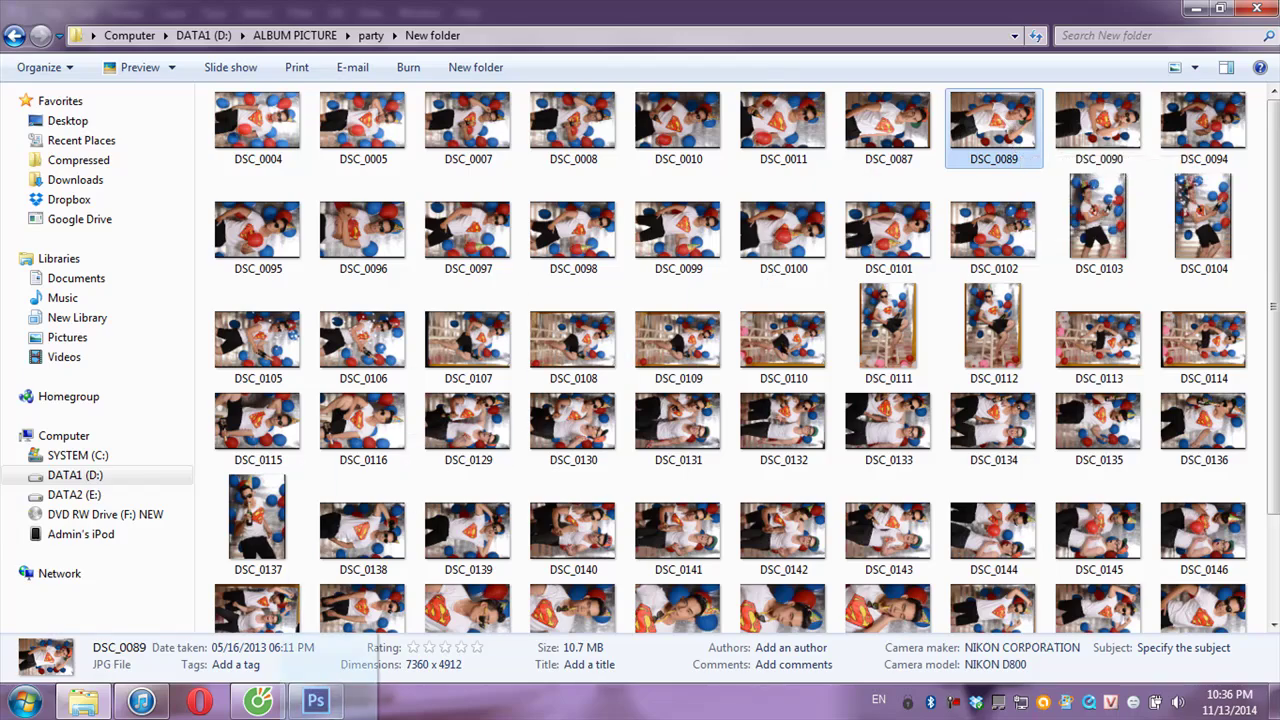
# Drag DSC_0089.JPG from Explorer into Photoshop to open it beside poster2.jpg.
pyautogui.click(315, 700)
pyautogui.moveTo(872, 583); pyautogui.dragTo(1078, 592)
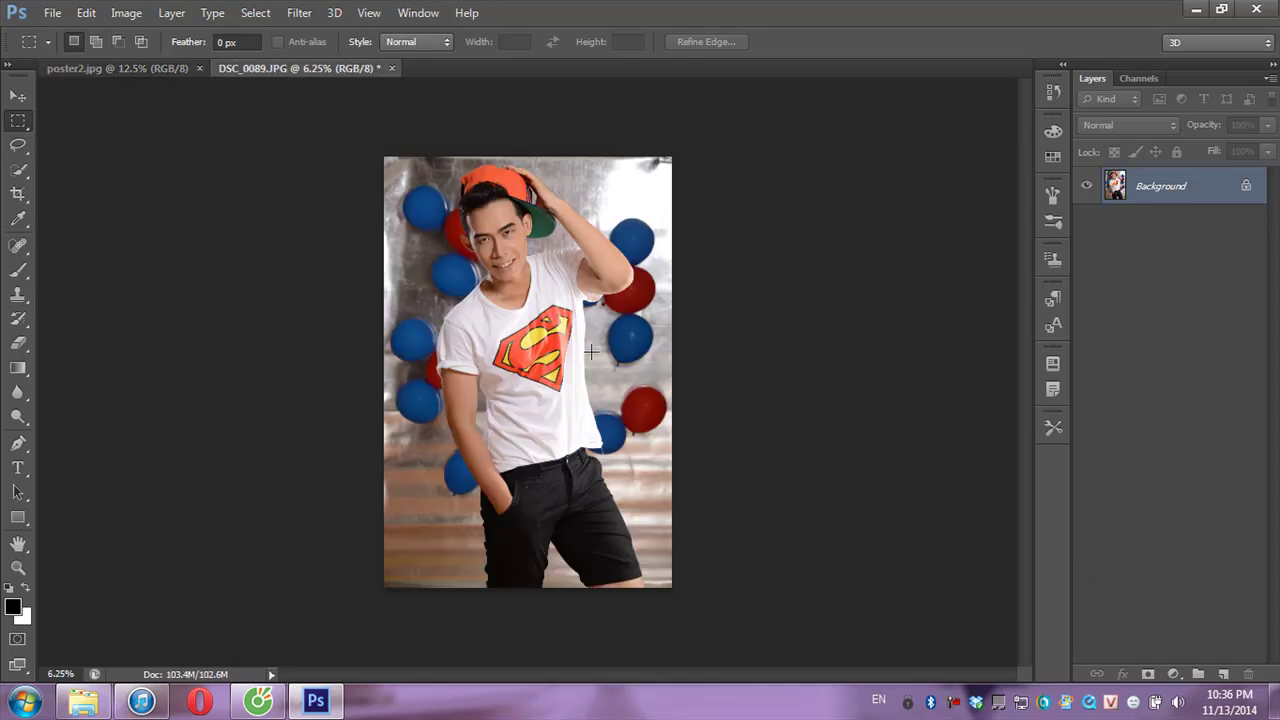
# Zoom in on the man, draw a trial Pen path along his collar, then discard it.
pyautogui.hotkey('ctrl', '+')
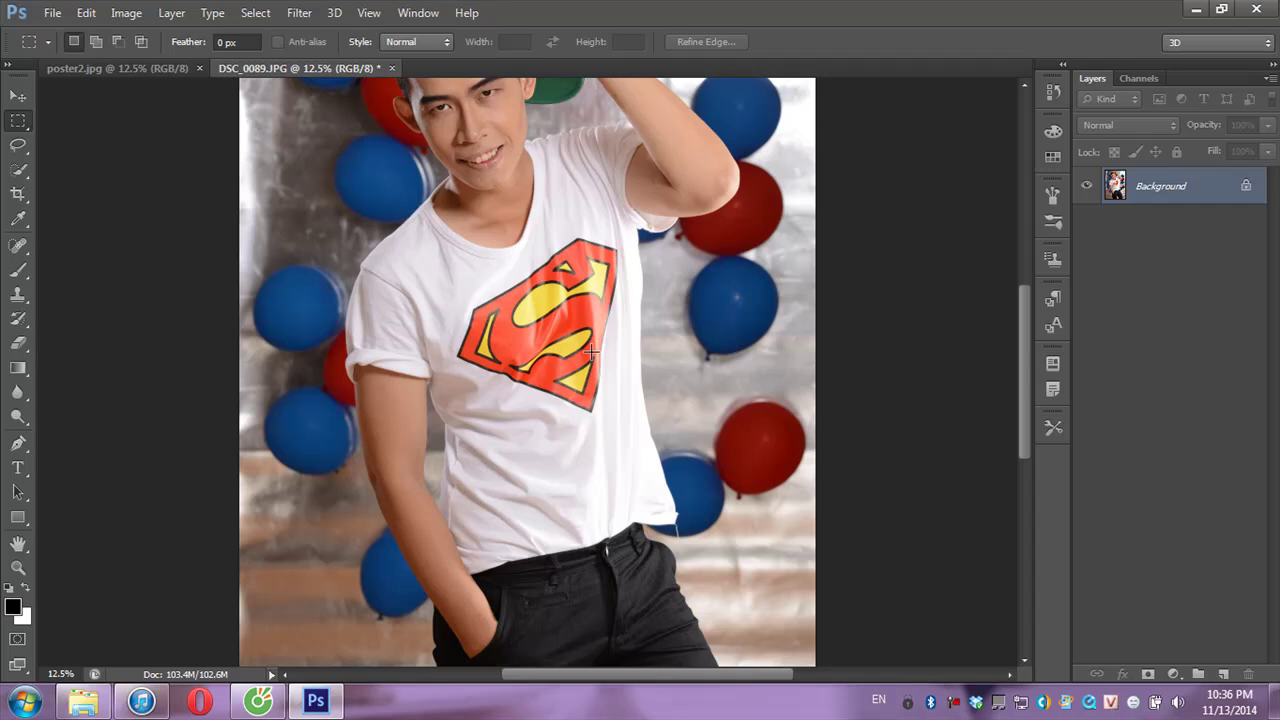
pyautogui.moveTo(1022, 333); pyautogui.dragTo(1026, 255)
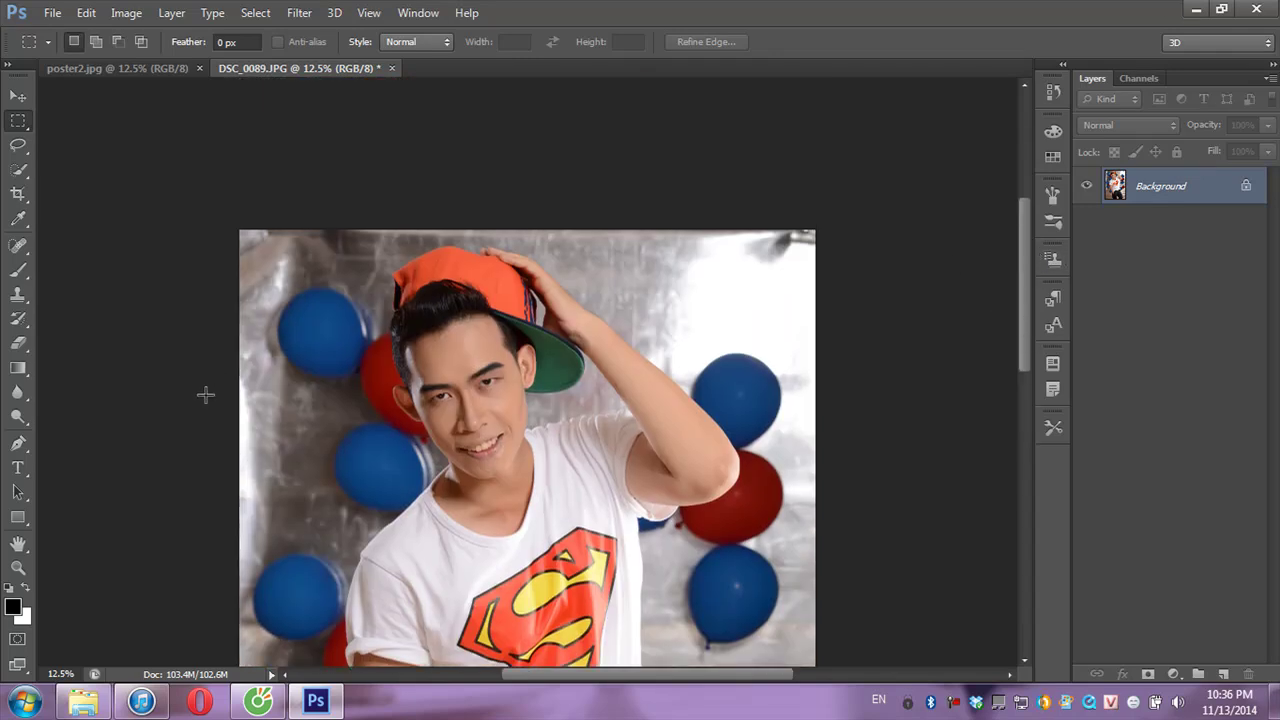
pyautogui.click(18, 443)
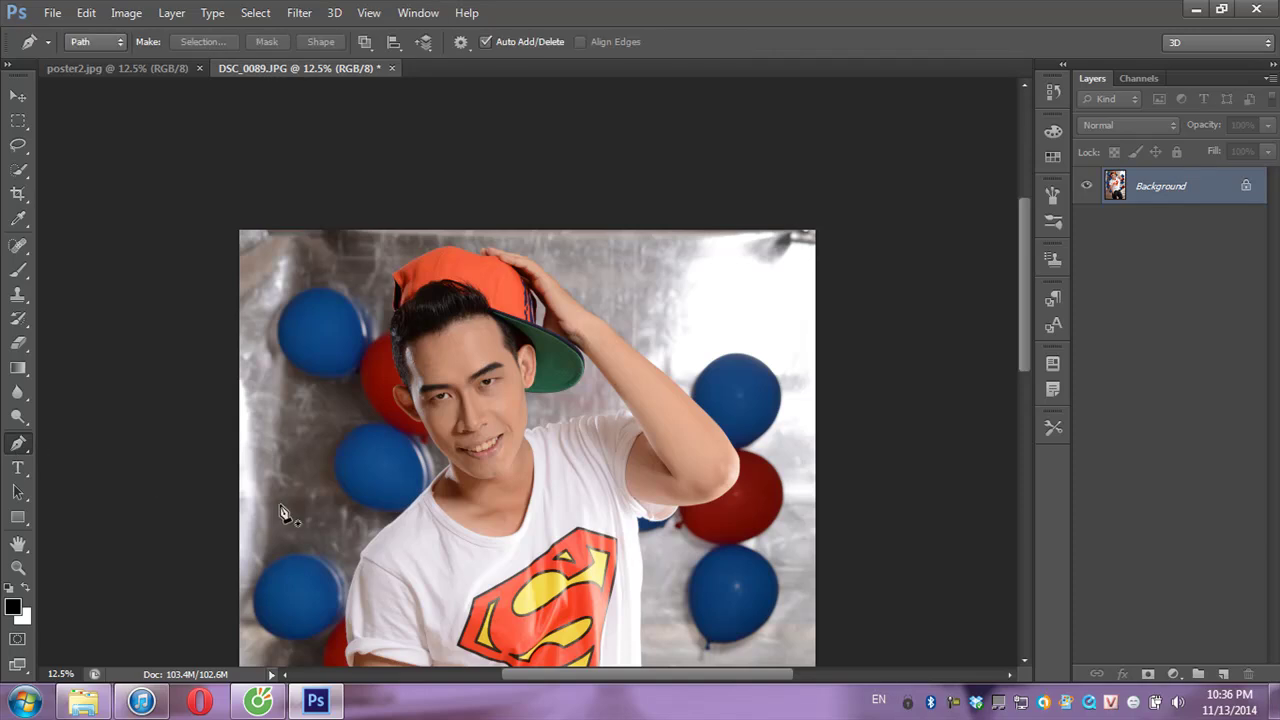
pyautogui.click(360, 570)
pyautogui.click(421, 493)
pyautogui.moveTo(445, 476); pyautogui.dragTo(438, 450)
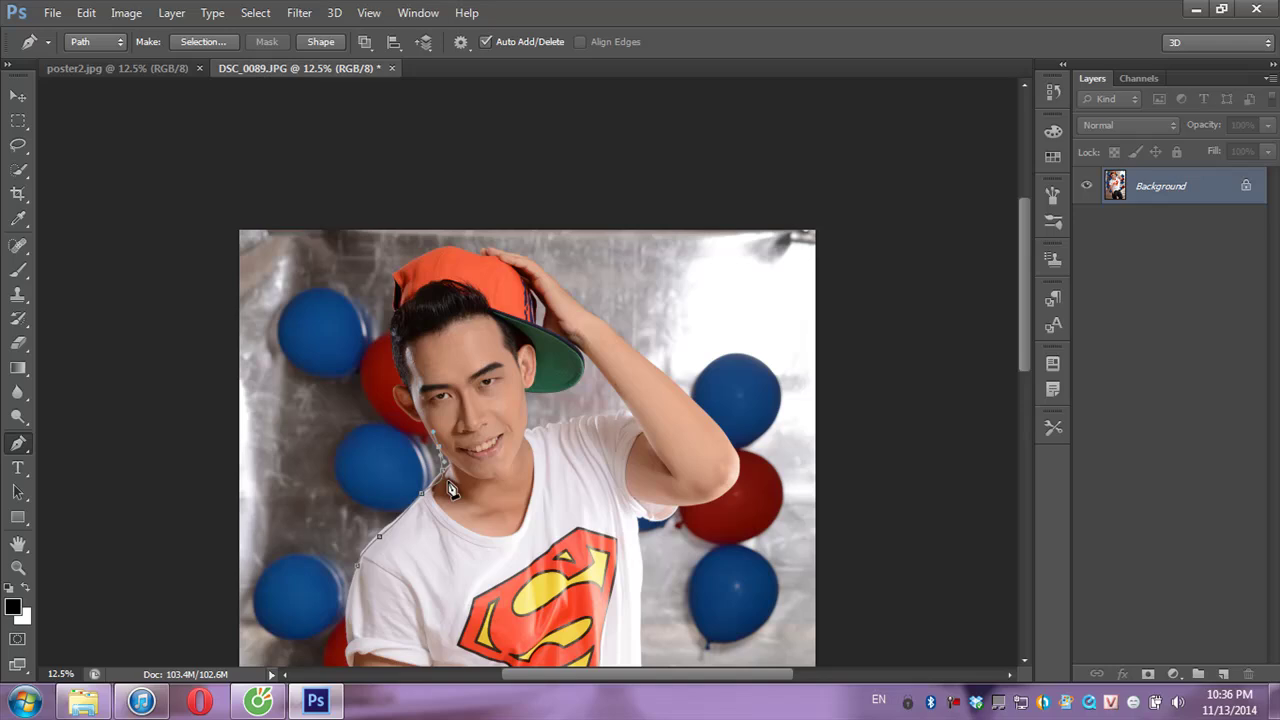
pyautogui.click(360, 569)
pyautogui.press('Escape')
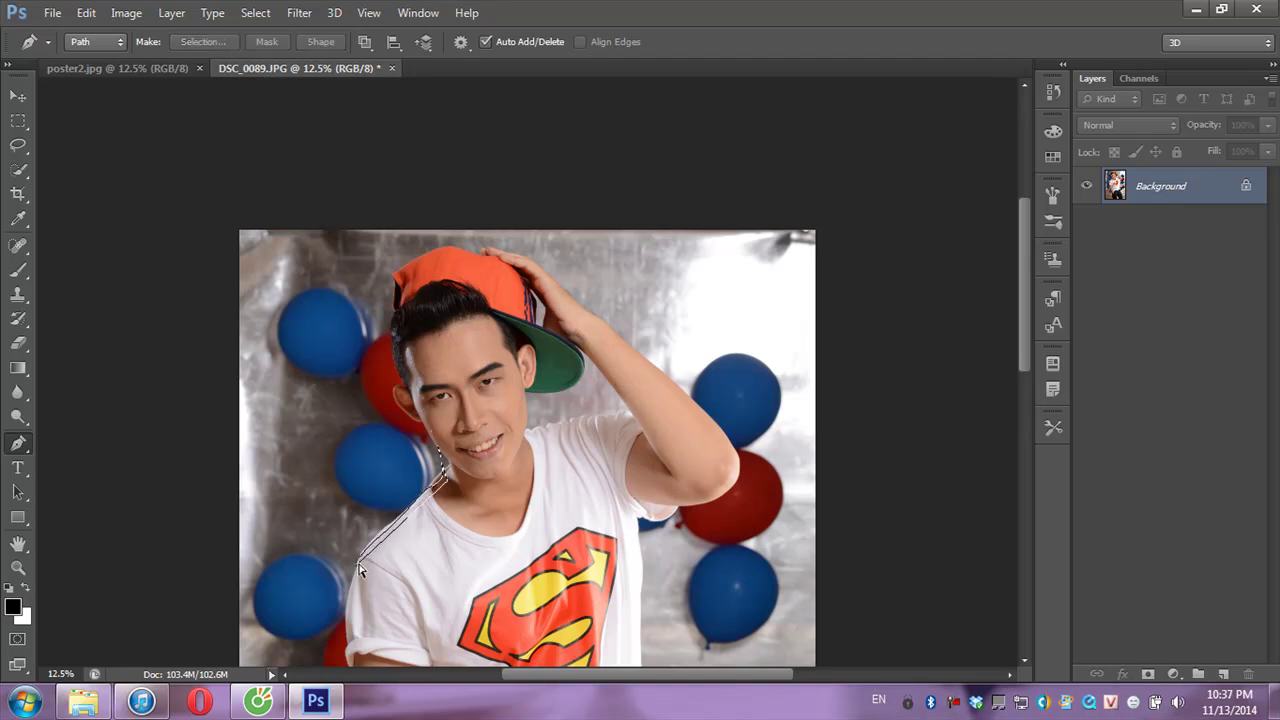
# Trace a trial Magnetic Lasso selection along the shirt edge, drop it, and bring up the Quick Selection options.
pyautogui.click(17, 150)
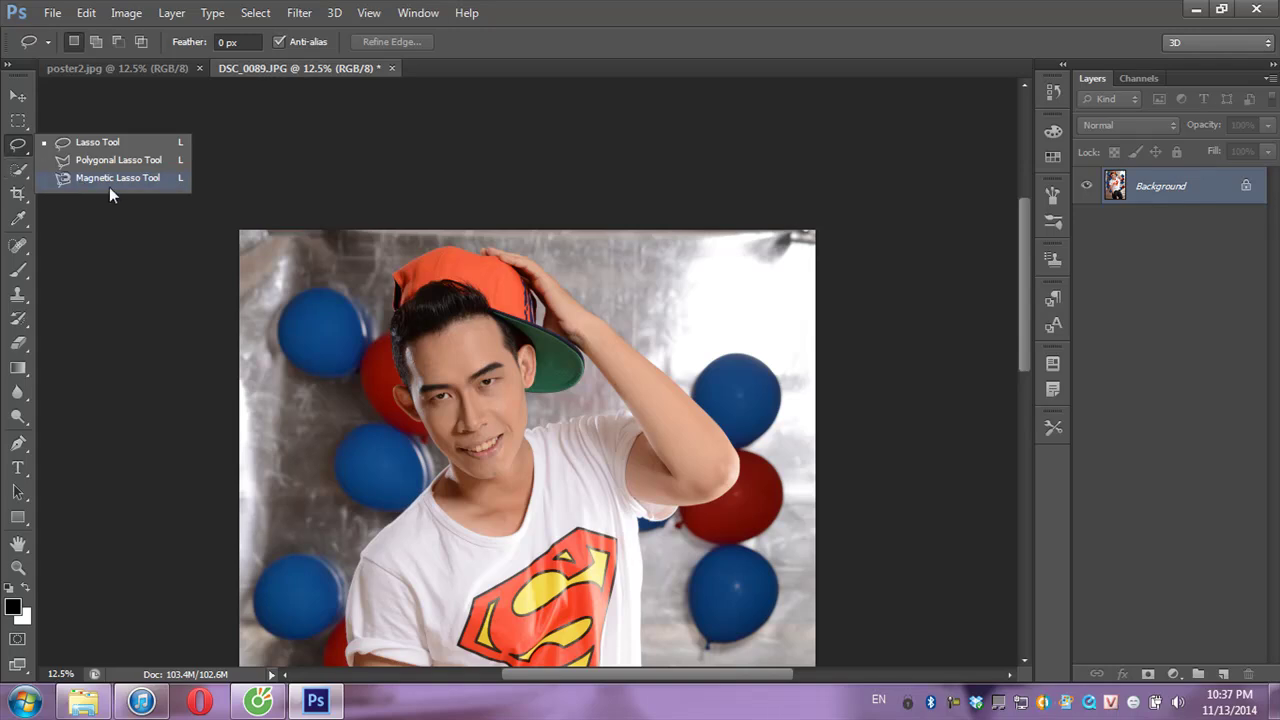
pyautogui.click(121, 180)
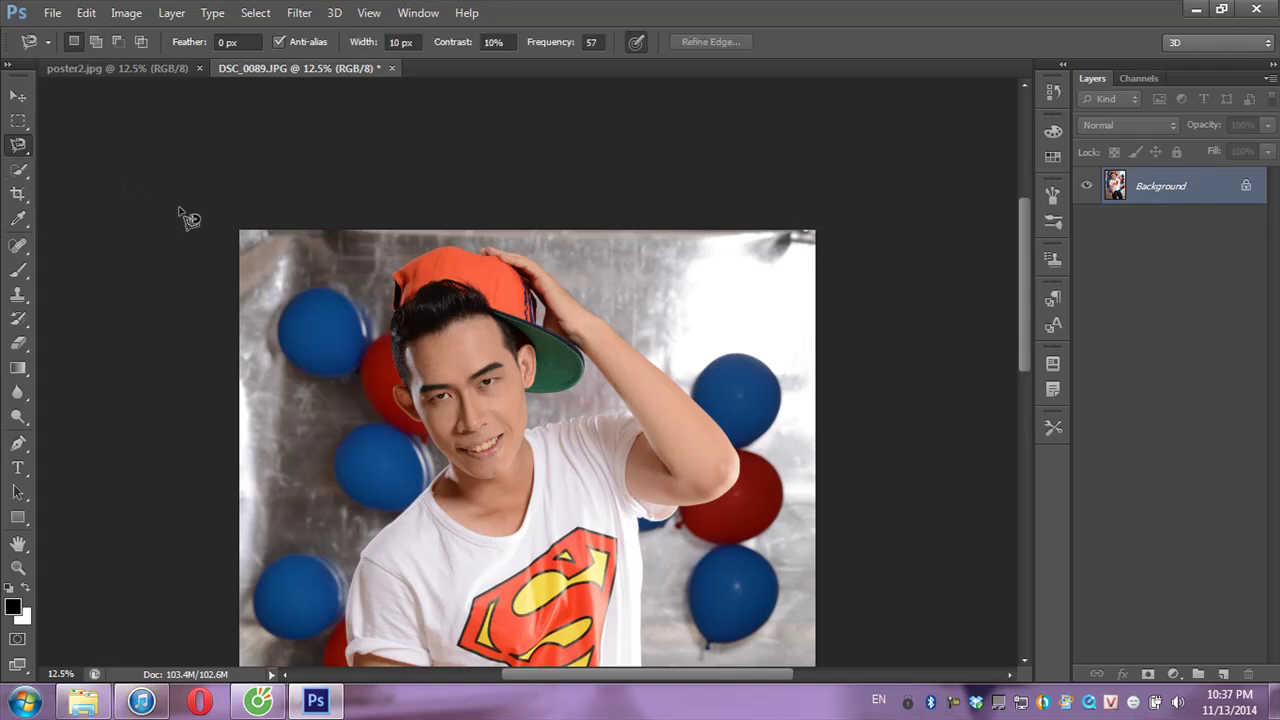
pyautogui.click(366, 549)
pyautogui.doubleClick(452, 456)
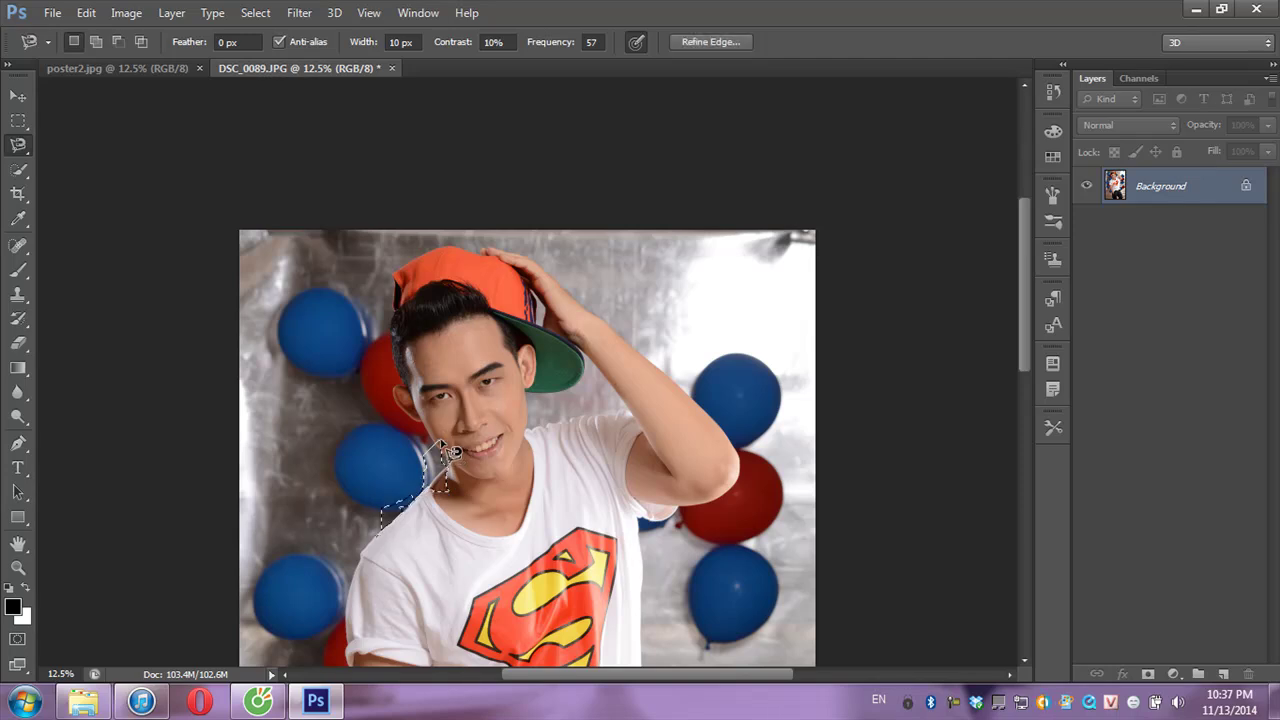
pyautogui.hotkey('ctrl', 'd')
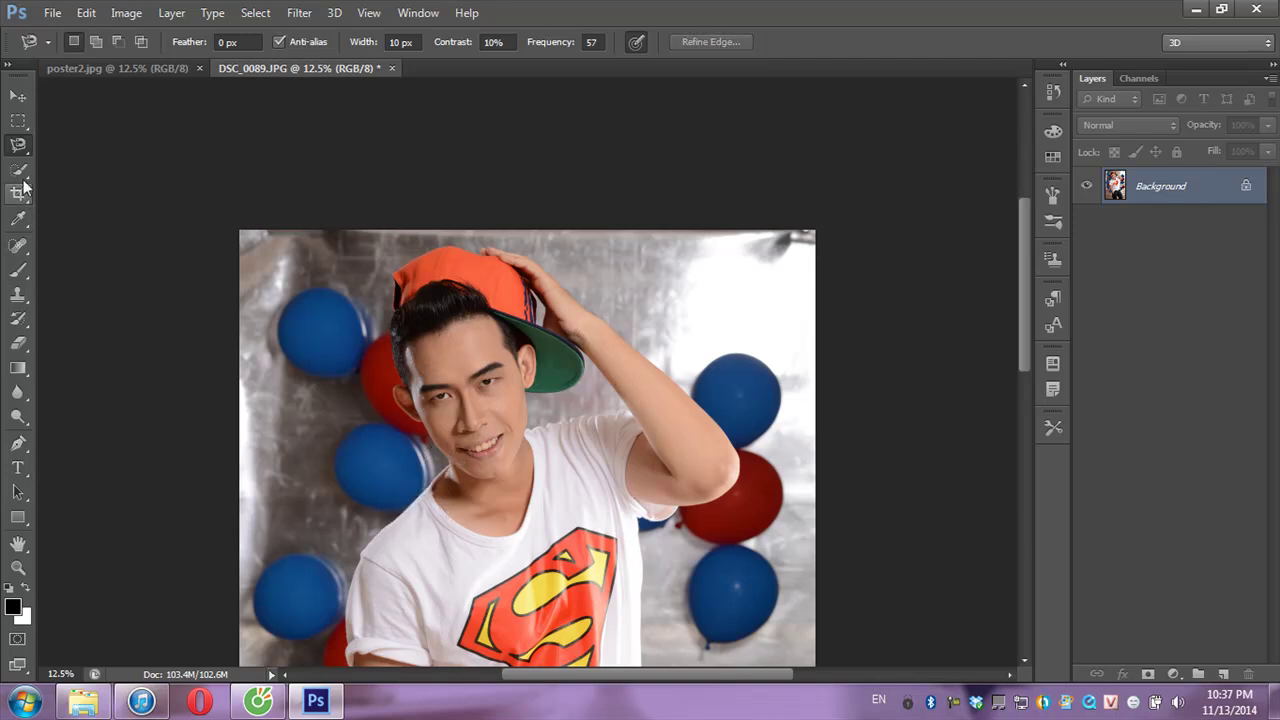
pyautogui.click(18, 172)
pyautogui.rightClick(16, 177)
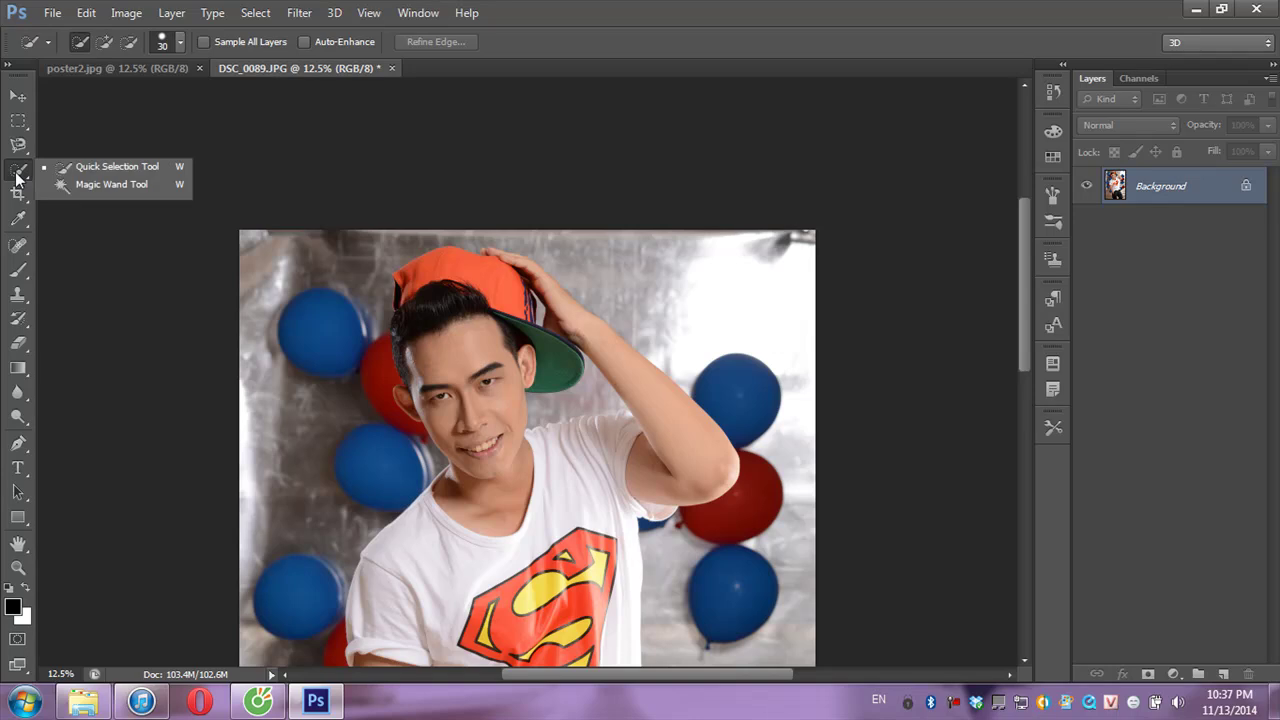
# With a 500 px Quick Selection brush, select the neck, face, cap brim and raised arm.
pyautogui.click(102, 172)
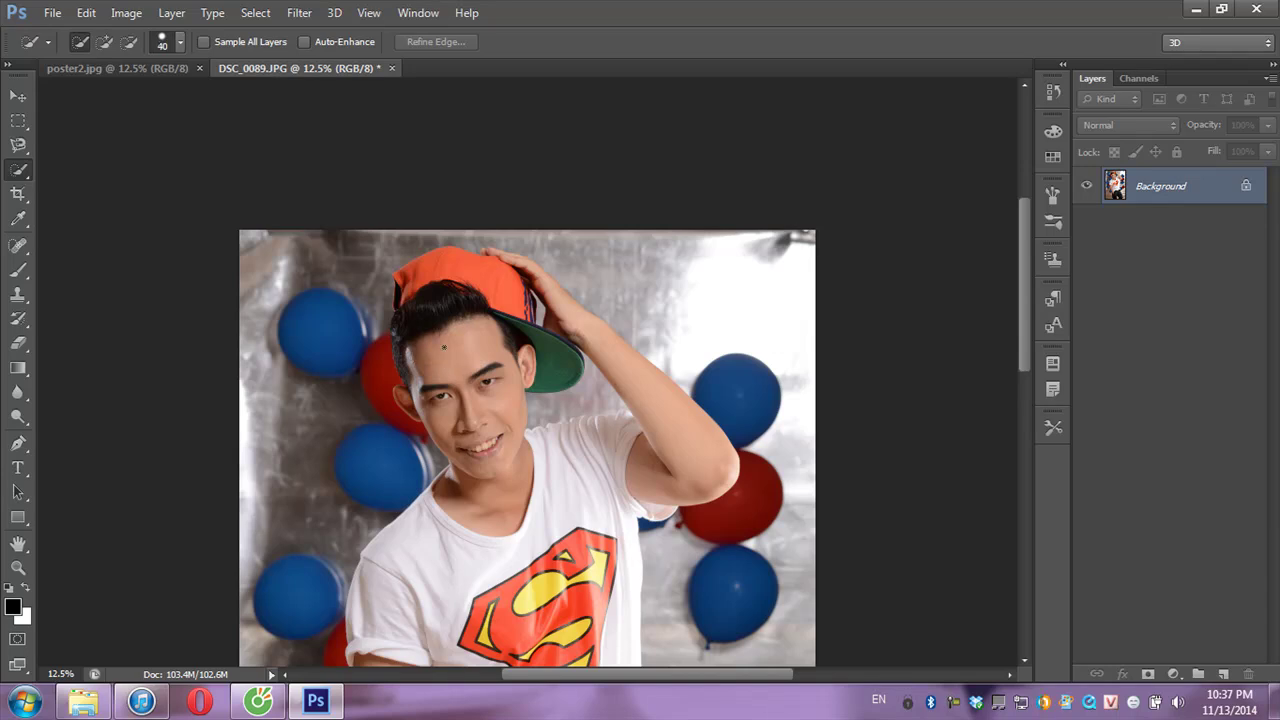
pyautogui.press(']')
pyautogui.press(']')
pyautogui.press(']')
pyautogui.press(']')
pyautogui.press(']')
pyautogui.press(']')
pyautogui.moveTo(441, 549); pyautogui.dragTo(481, 511)
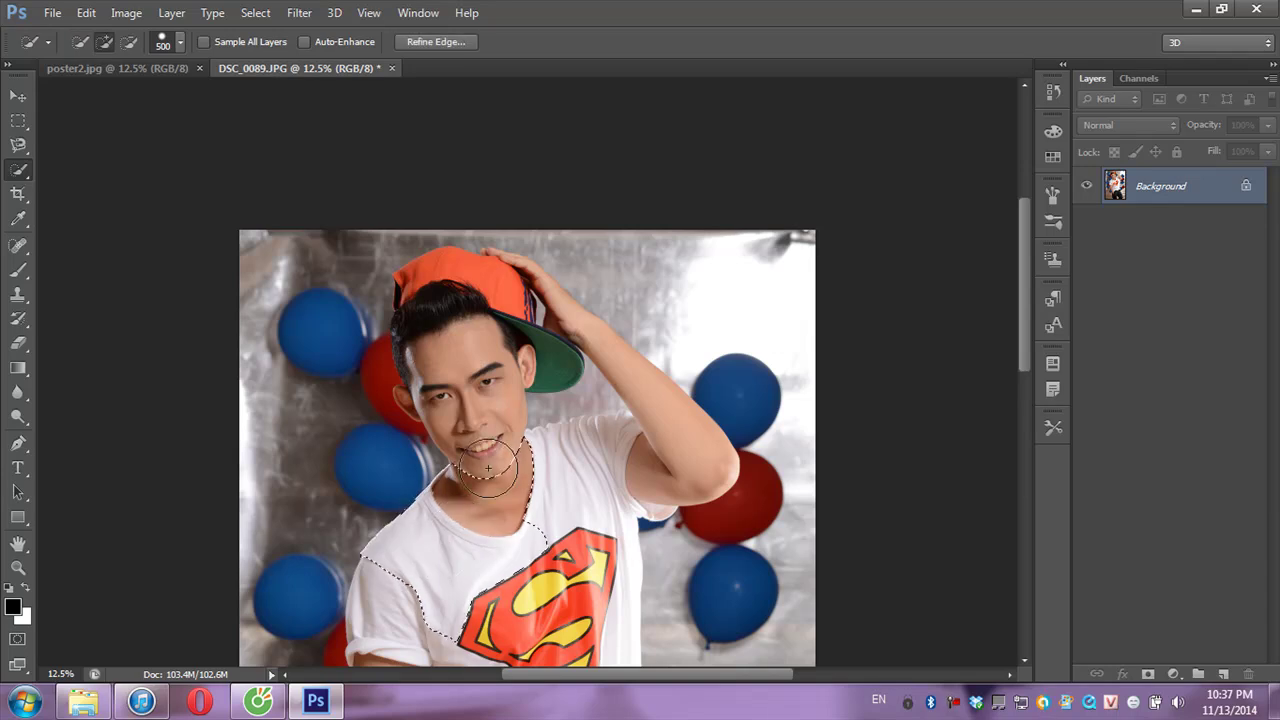
pyautogui.moveTo(480, 430); pyautogui.dragTo(444, 291)
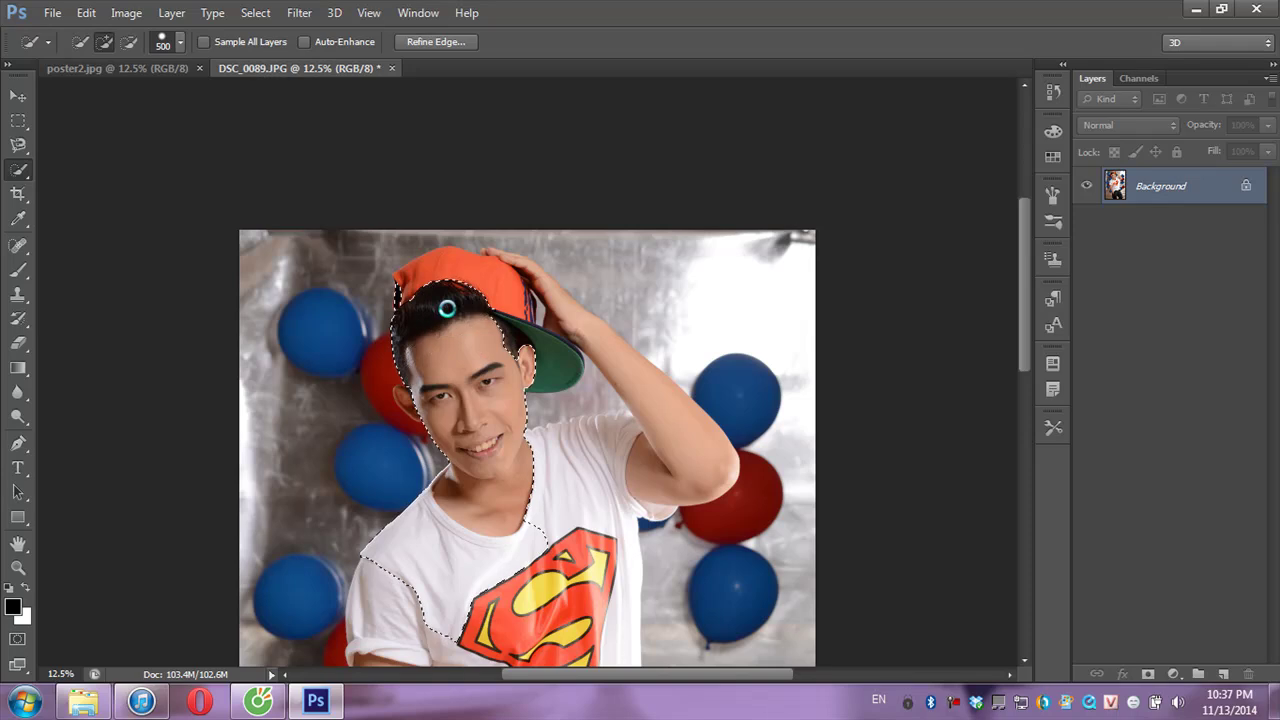
pyautogui.click(517, 352)
pyautogui.click(653, 453)
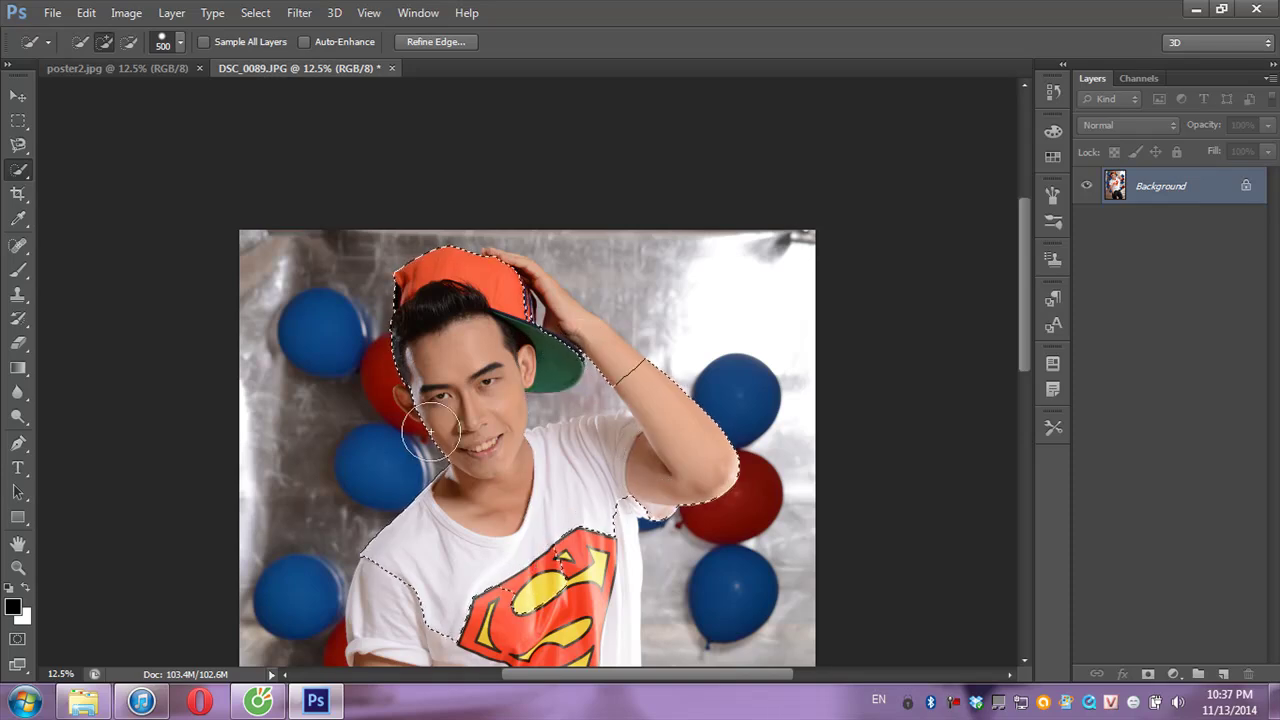
# Add the eye area, left arm, shirt and dark pants to the man's selection.
pyautogui.click(442, 402)
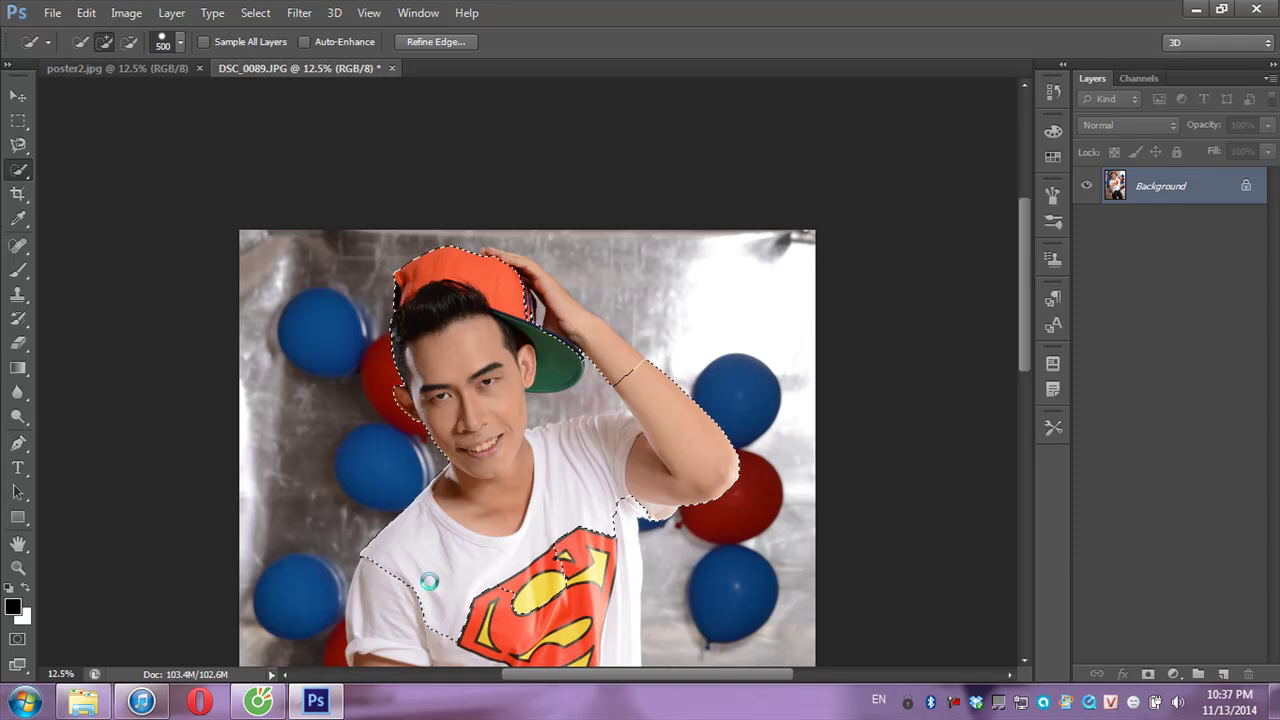
pyautogui.moveTo(1019, 324); pyautogui.dragTo(1027, 408)
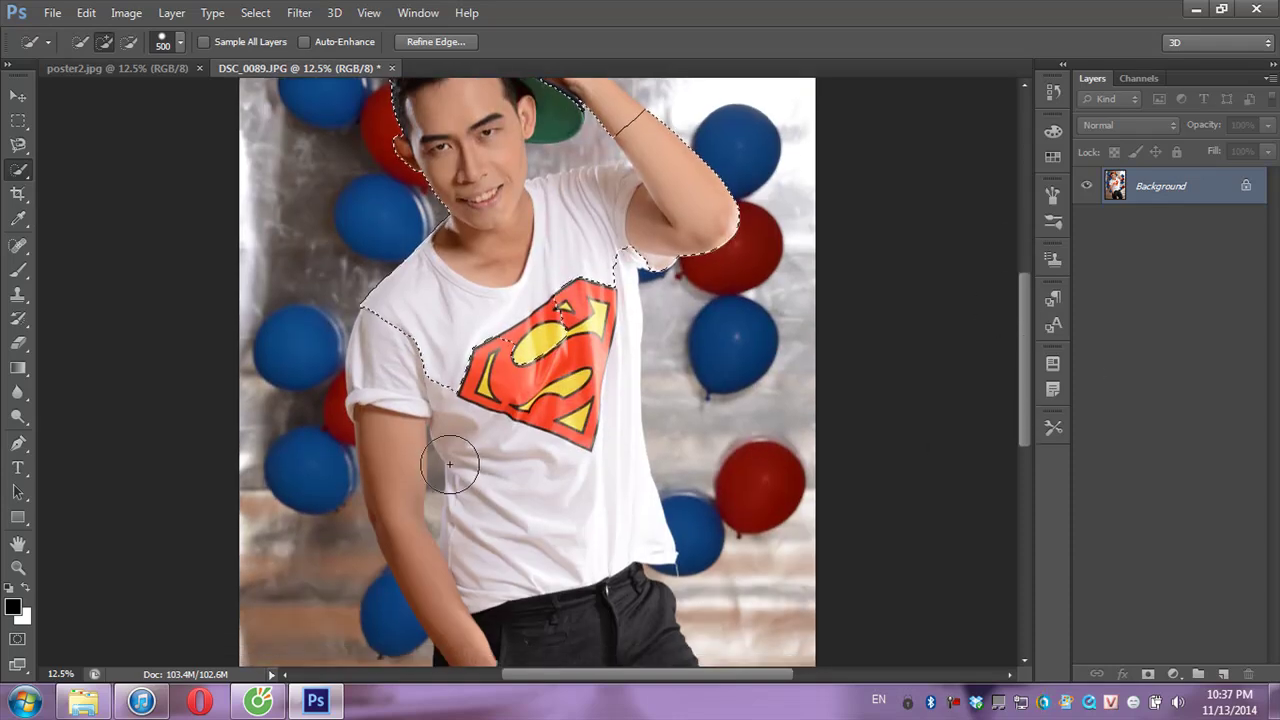
pyautogui.click(410, 432)
pyautogui.moveTo(484, 415); pyautogui.dragTo(547, 610)
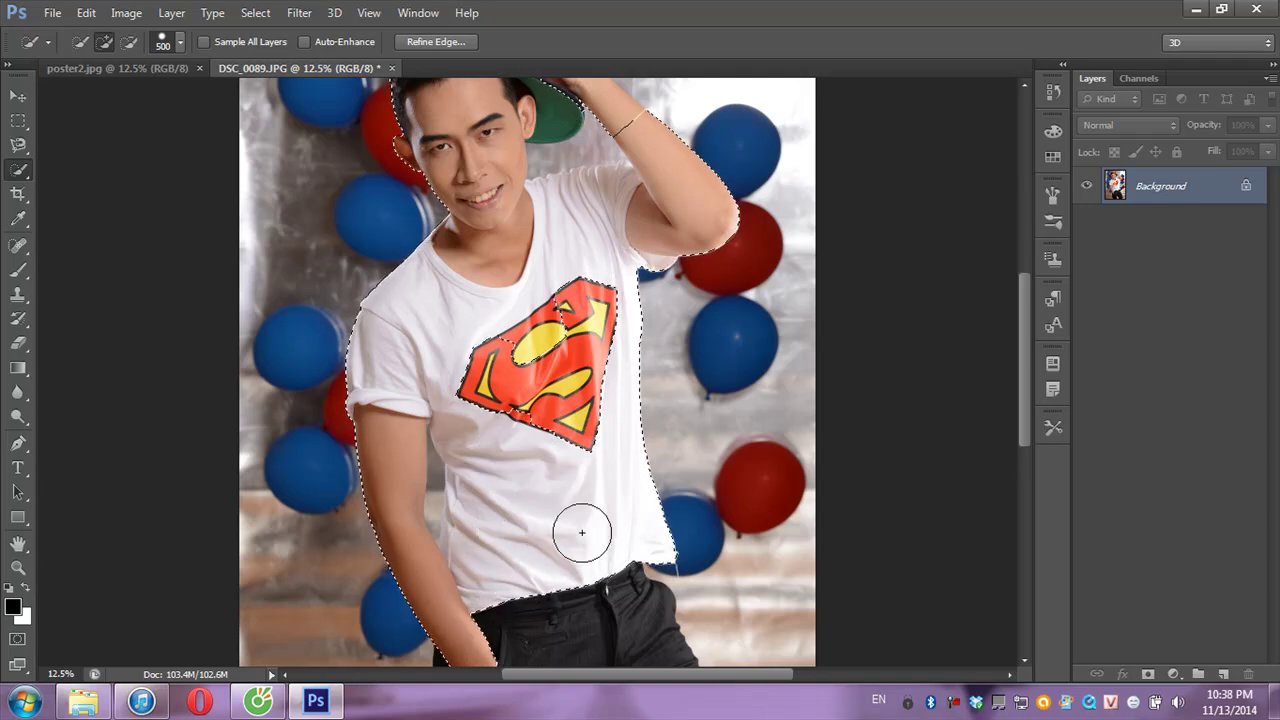
pyautogui.click(608, 620)
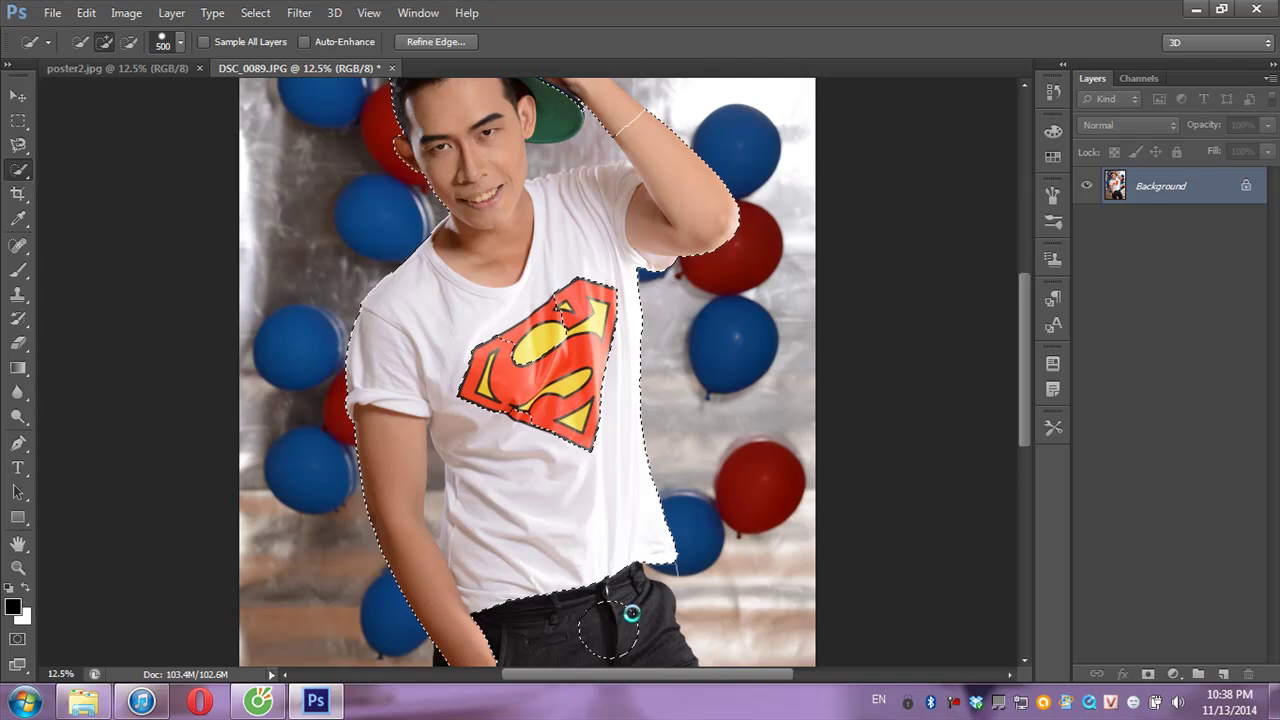
pyautogui.click(532, 632)
pyautogui.keyDown('alt'); pyautogui.click(484, 398); pyautogui.keyUp('alt')
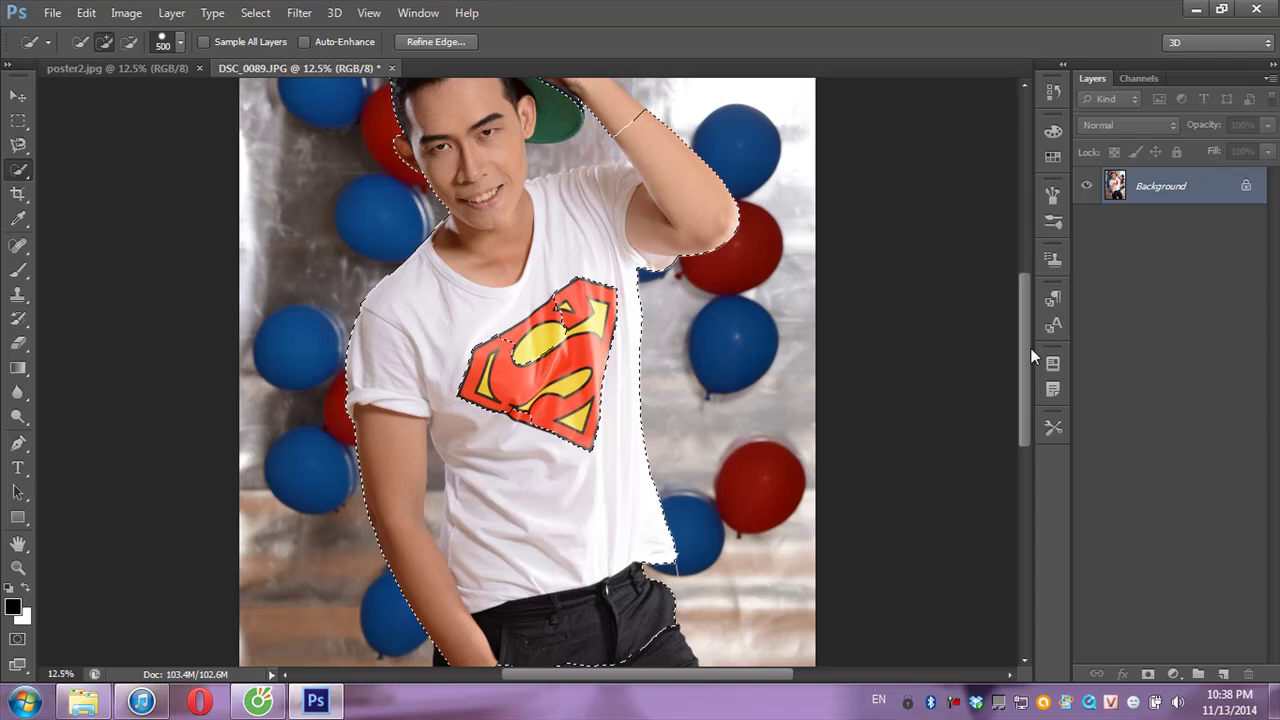
pyautogui.moveTo(1023, 352); pyautogui.dragTo(1010, 282)
# At 175 px, tighten around the raised arm and subtract background near the ear and cap.
pyautogui.press('[')
pyautogui.press('[')
pyautogui.press('[')
pyautogui.moveTo(583, 303); pyautogui.dragTo(600, 330)
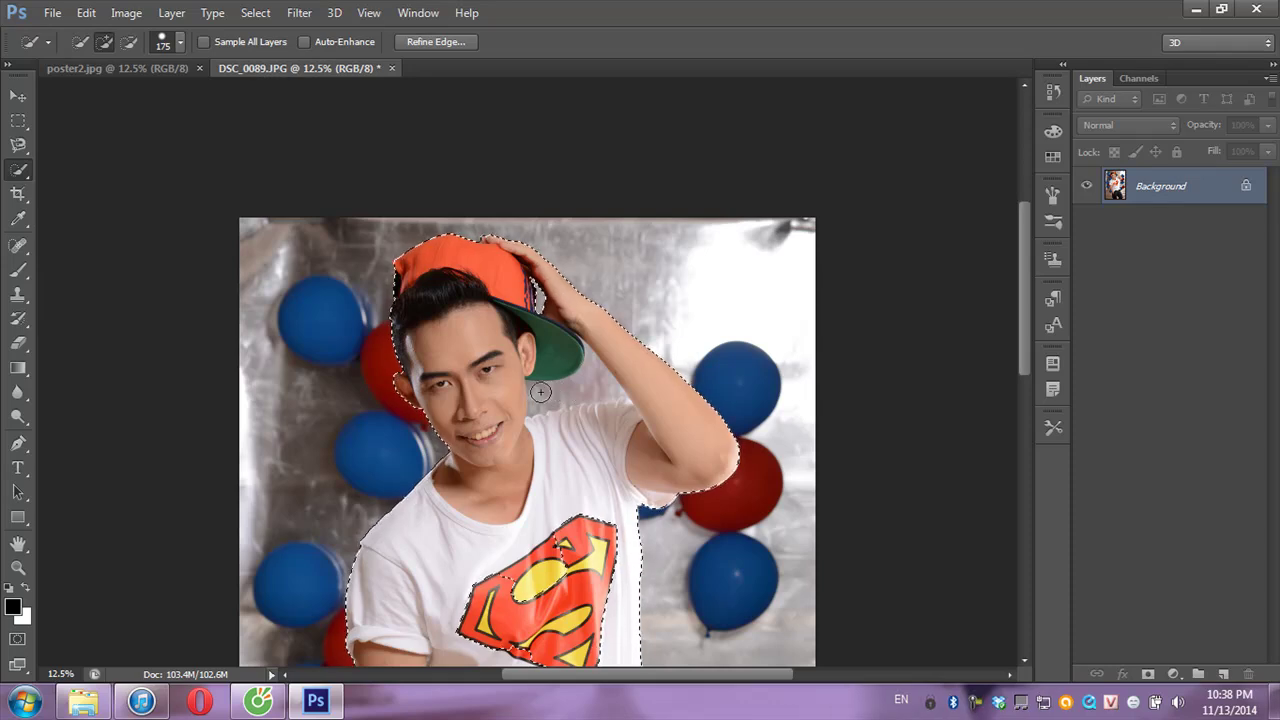
pyautogui.press('alt')
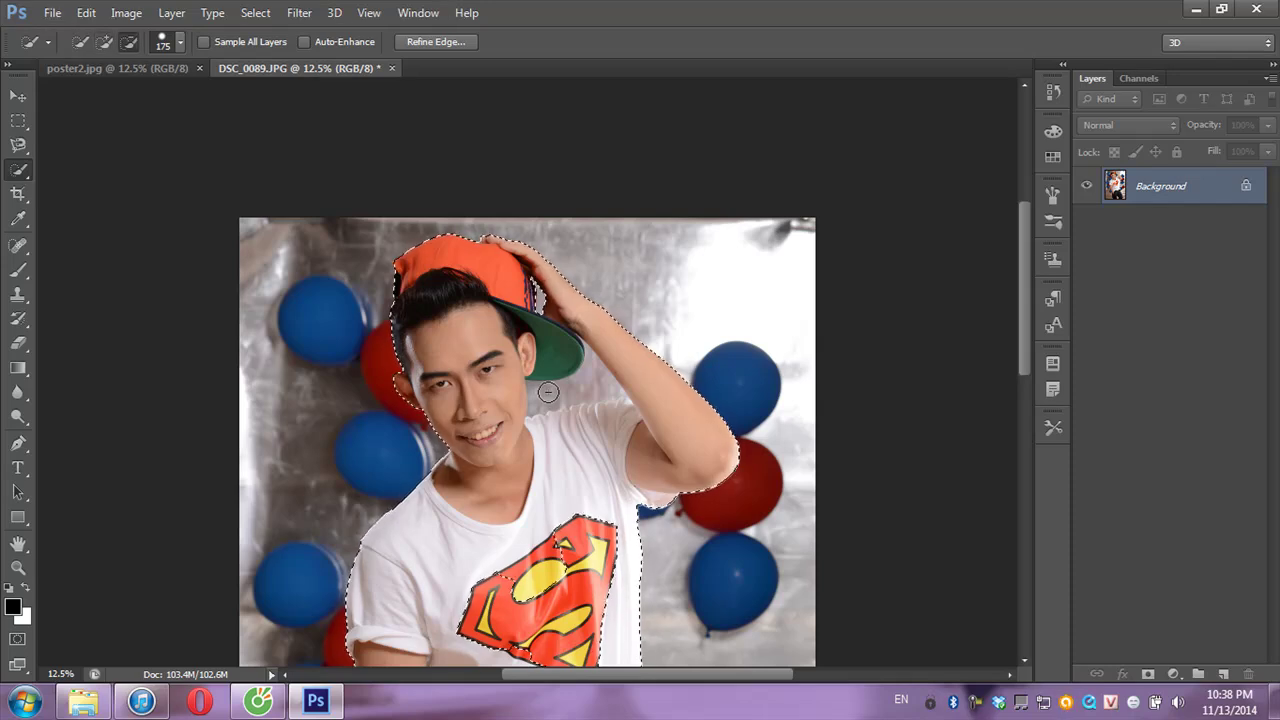
pyautogui.click(560, 390)
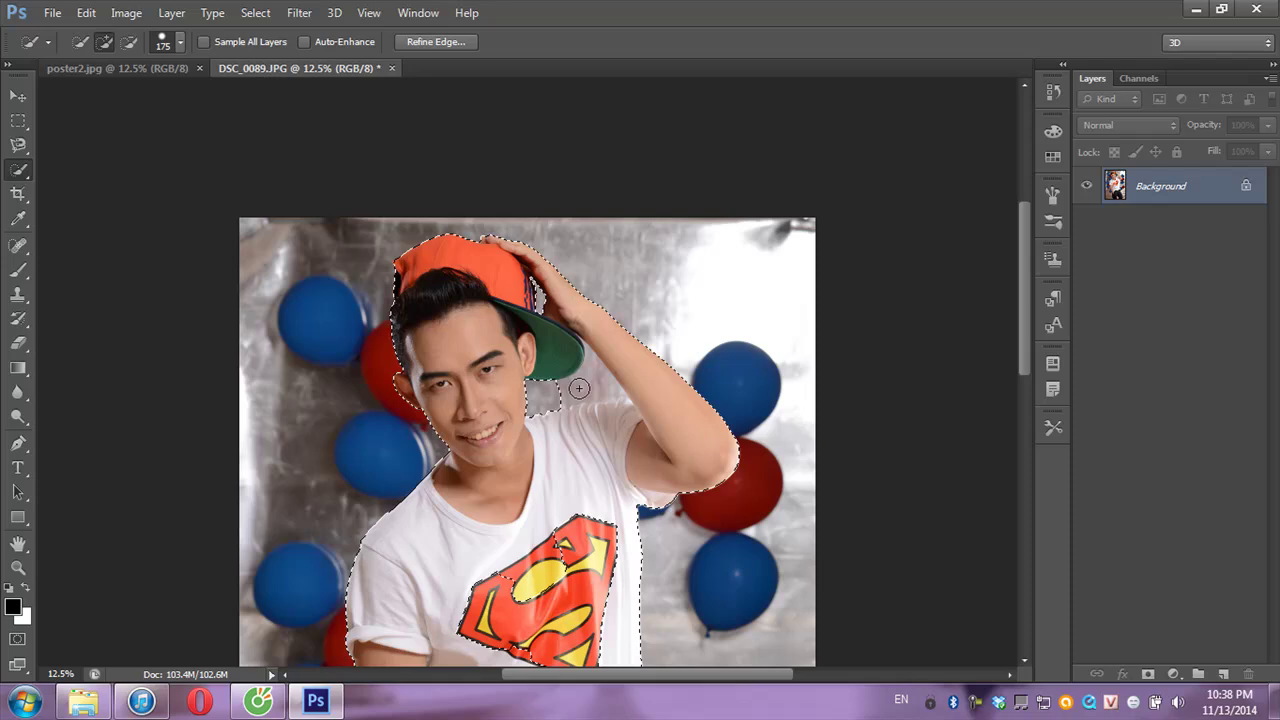
pyautogui.press('alt')
pyautogui.keyDown('alt'); pyautogui.click(579, 388); pyautogui.keyUp('alt')
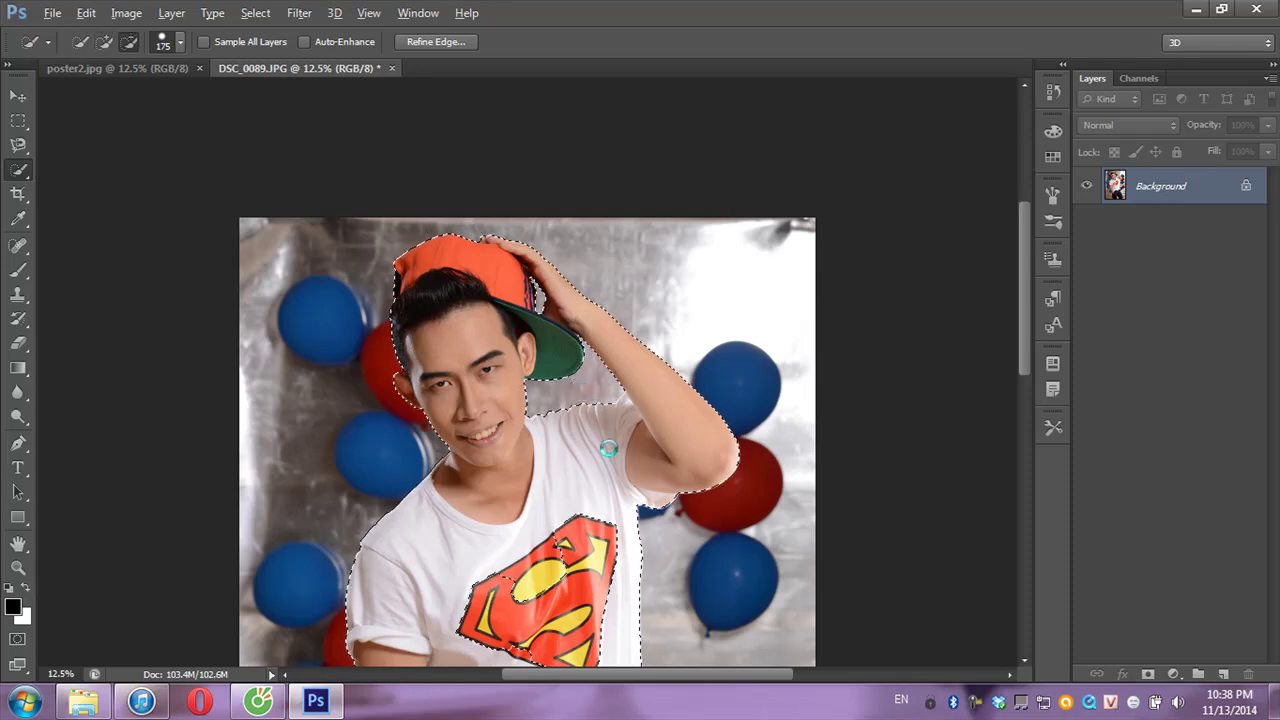
pyautogui.moveTo(1025, 352); pyautogui.dragTo(1024, 422)
# At 125 px, subtract the background gap between the left arm and shirt down to the hip.
pyautogui.press('[')
pyautogui.press('[')
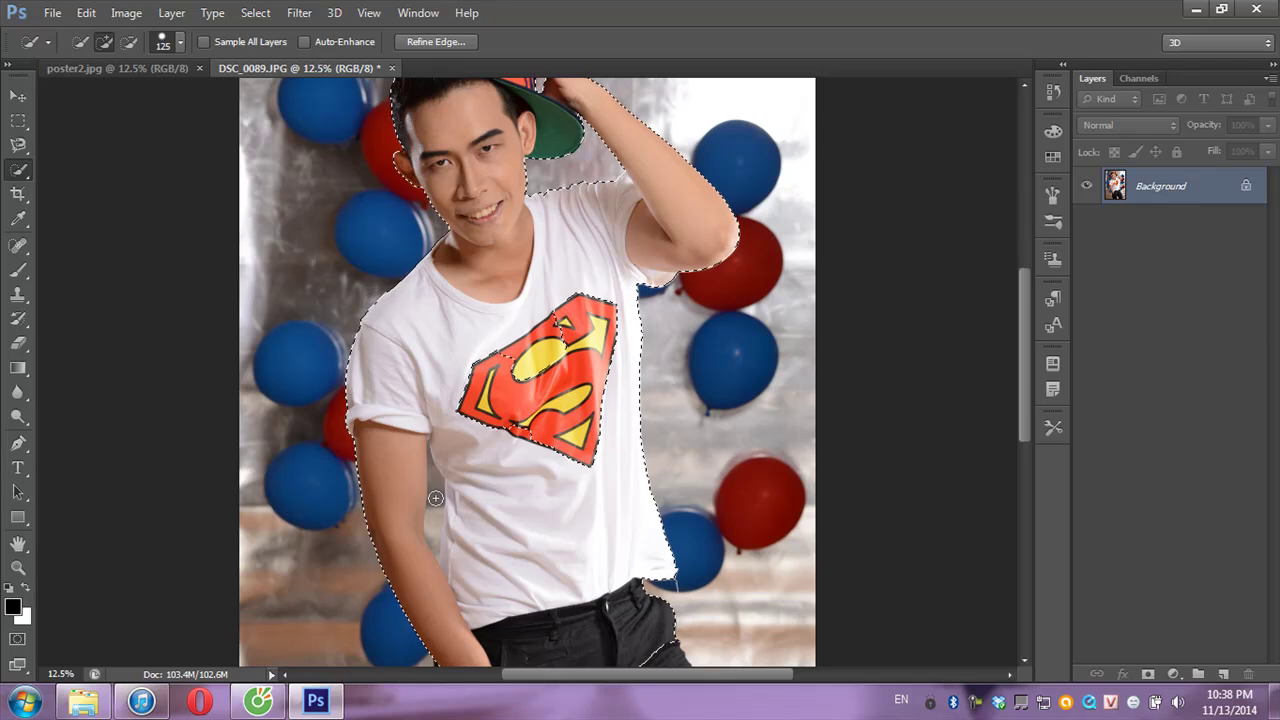
pyautogui.press(']')
pyautogui.press(']')
pyautogui.press(']')
pyautogui.press('[')
pyautogui.press('[')
pyautogui.press('[')
pyautogui.click(435, 498)
pyautogui.keyDown('alt'); pyautogui.click(429, 519); pyautogui.keyUp('alt')
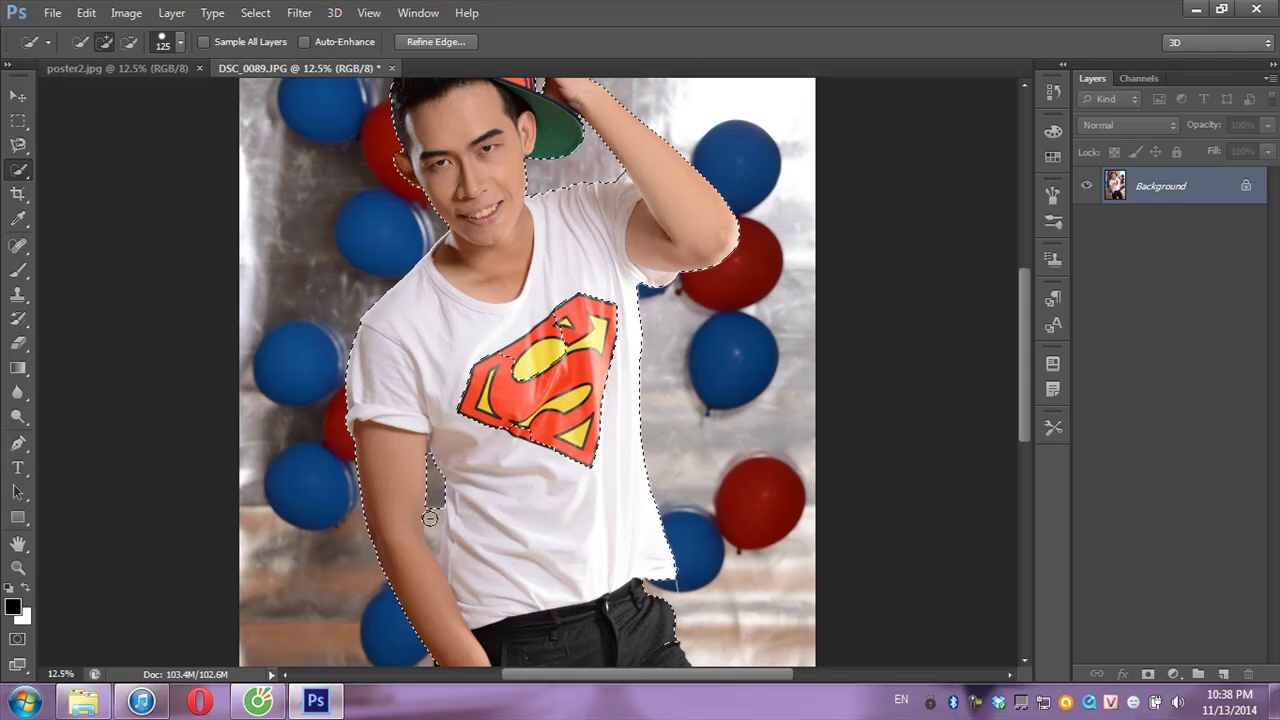
pyautogui.moveTo(434, 536); pyautogui.dragTo(435, 562)
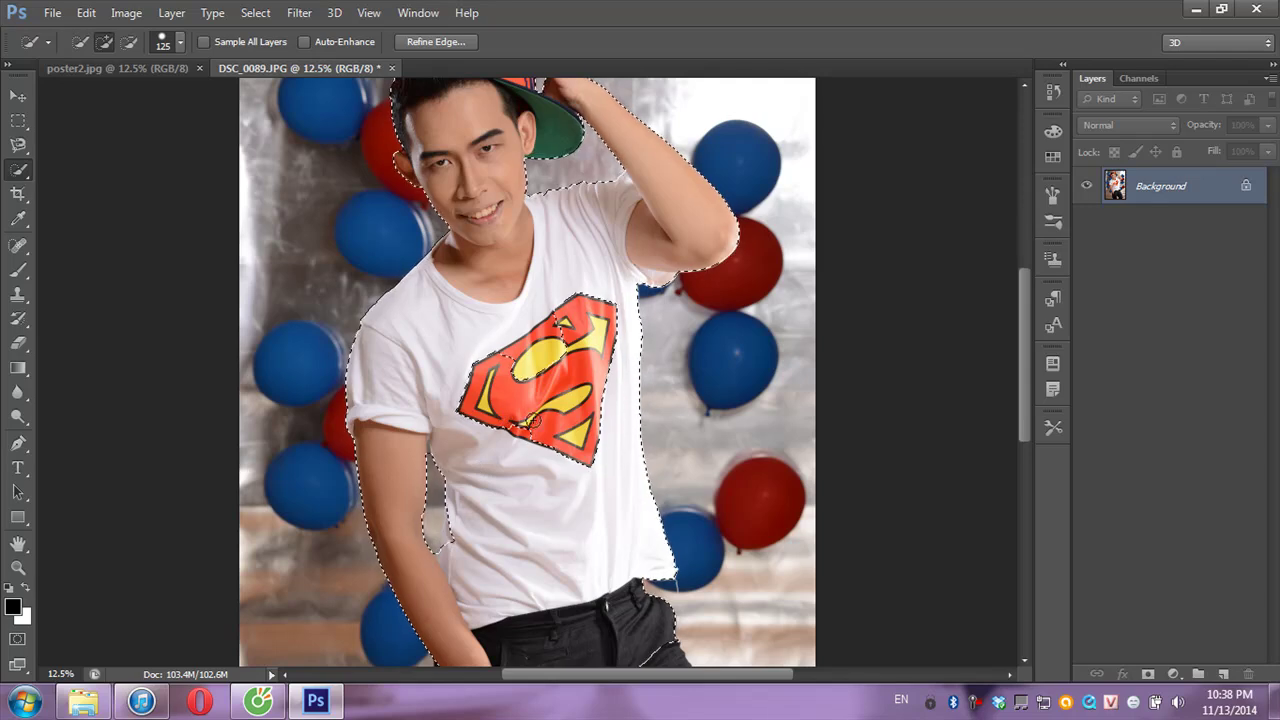
# Add the Superman logo back into the selection and zoom out to the whole photo.
pyautogui.moveTo(510, 375); pyautogui.dragTo(498, 392)
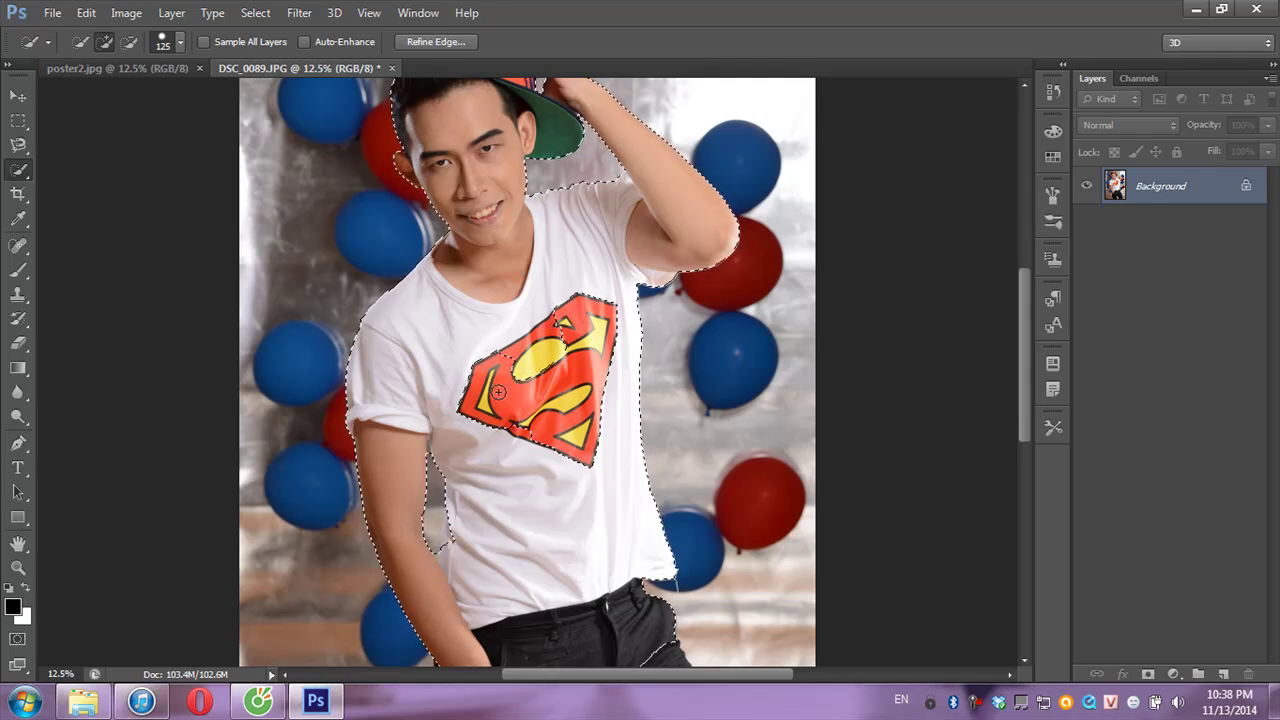
pyautogui.moveTo(498, 392); pyautogui.dragTo(548, 399)
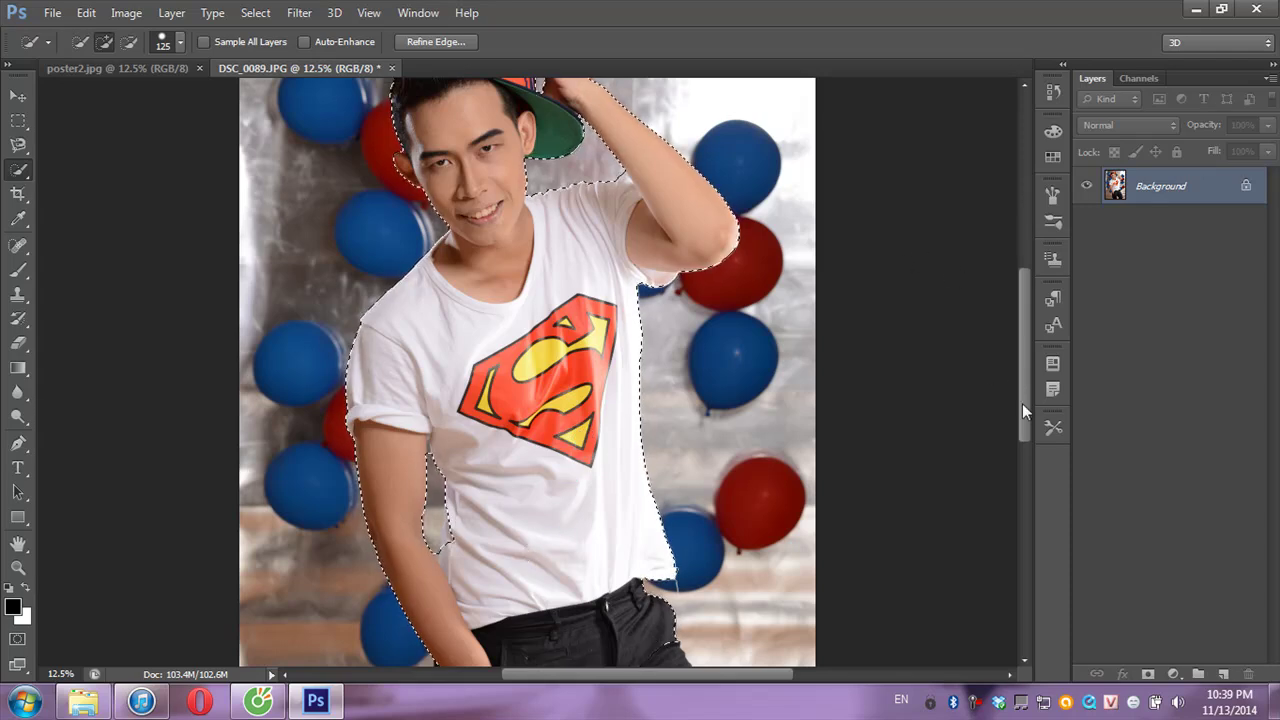
pyautogui.hotkey('ctrl', '-')
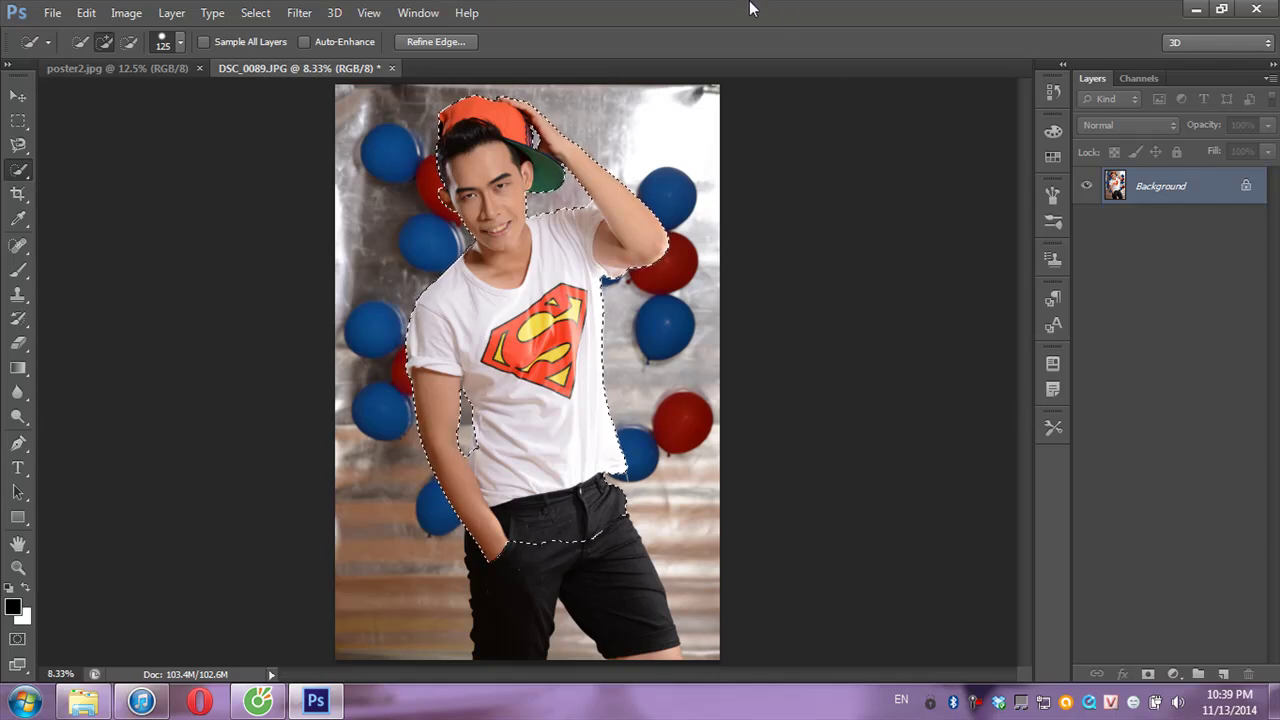
# Paste the man onto poster2.jpg, scale him to about half, and tilt him about 16 degrees.
pyautogui.click(142, 65)
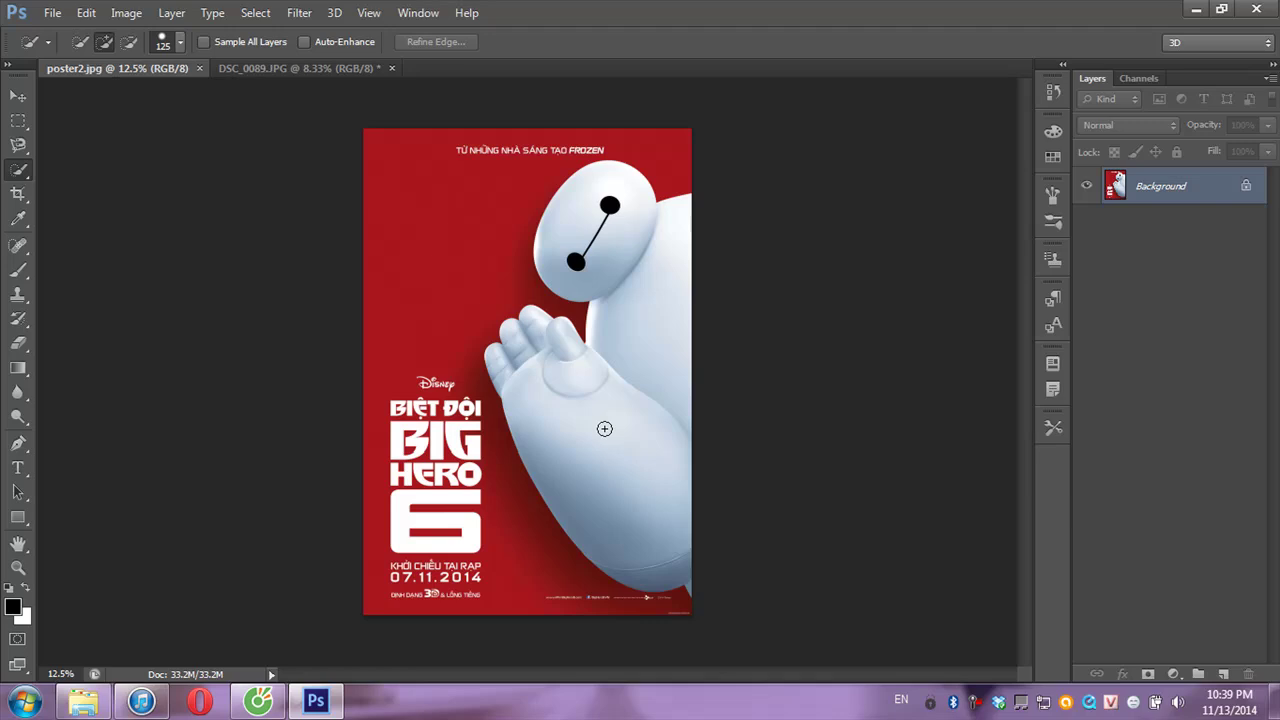
pyautogui.hotkey('ctrl', 'v')
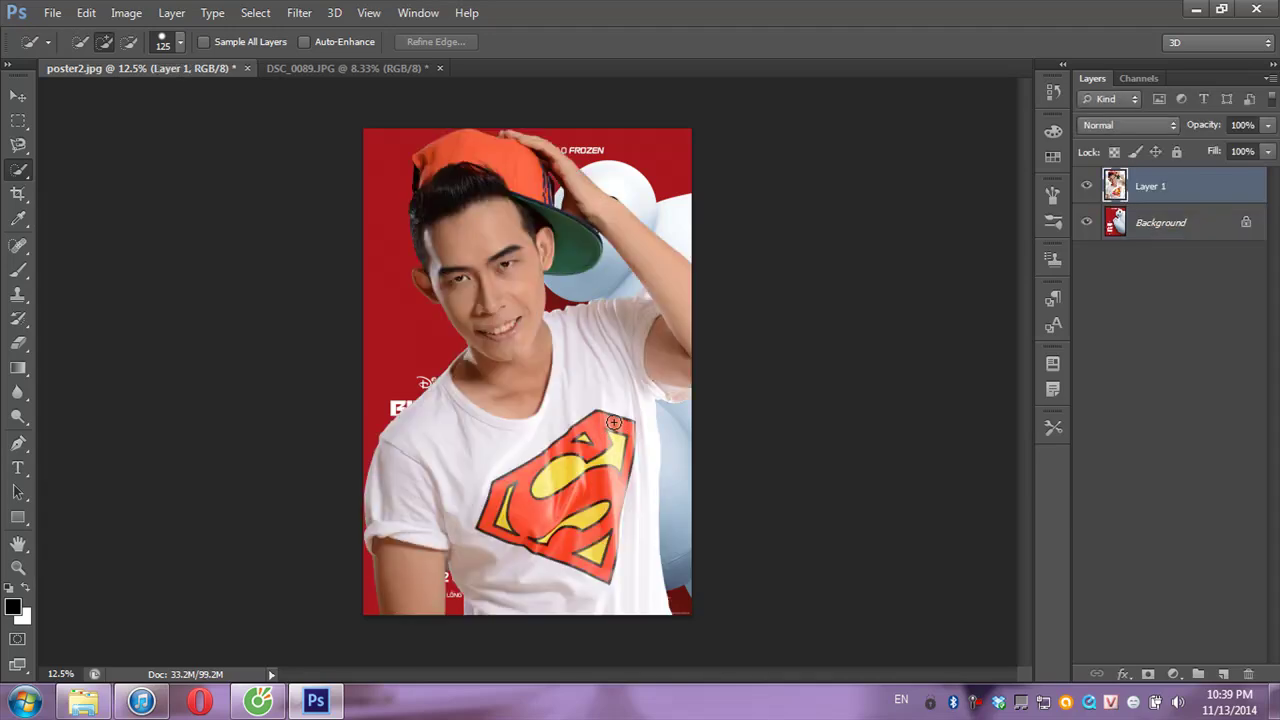
pyautogui.hotkey('ctrl', 't')
pyautogui.moveTo(363, 127)
pyautogui.mouseDown()
pyautogui.moveTo(531, 264)
pyautogui.moveTo(492, 192)
pyautogui.mouseUp()
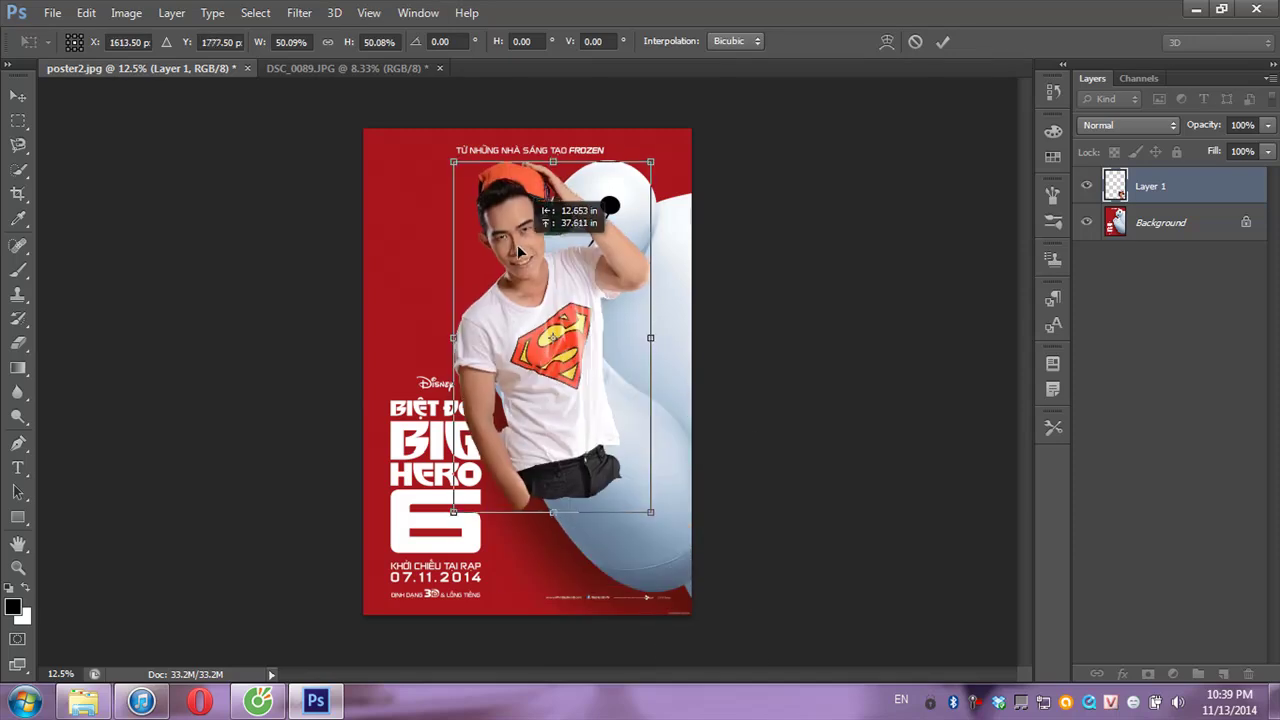
pyautogui.moveTo(657, 135); pyautogui.dragTo(591, 149)
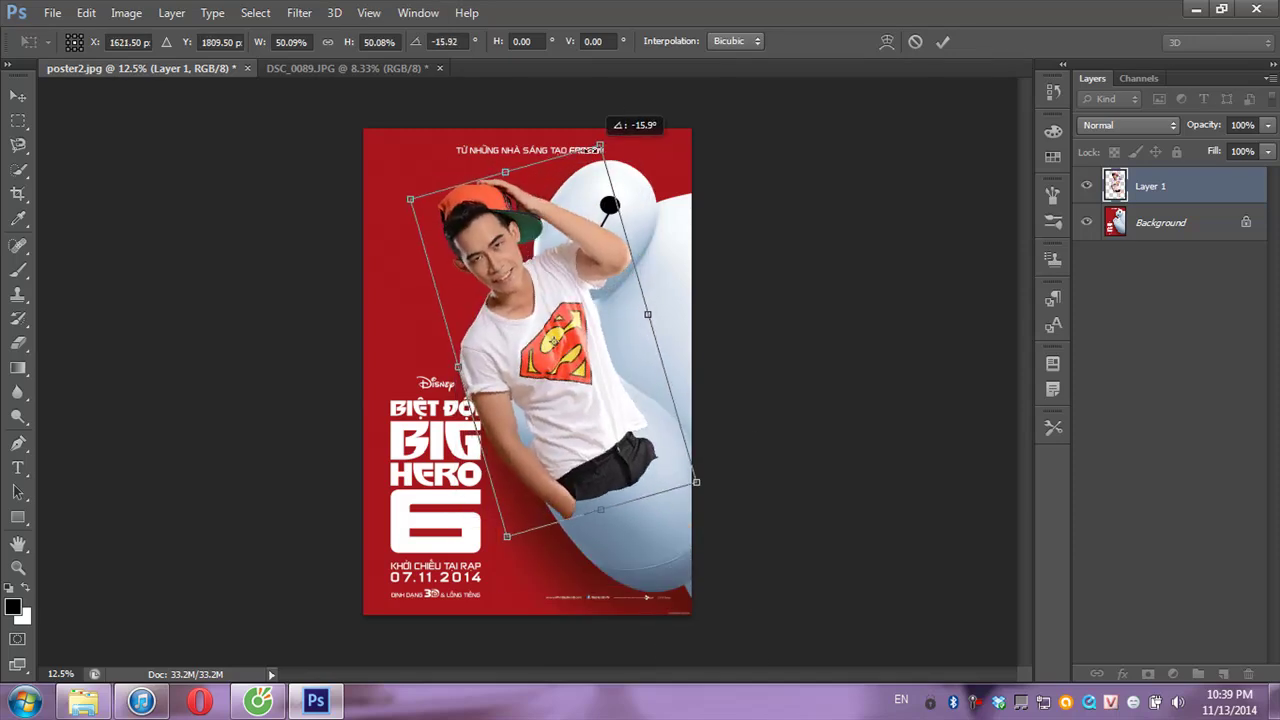
pyautogui.press('Return')
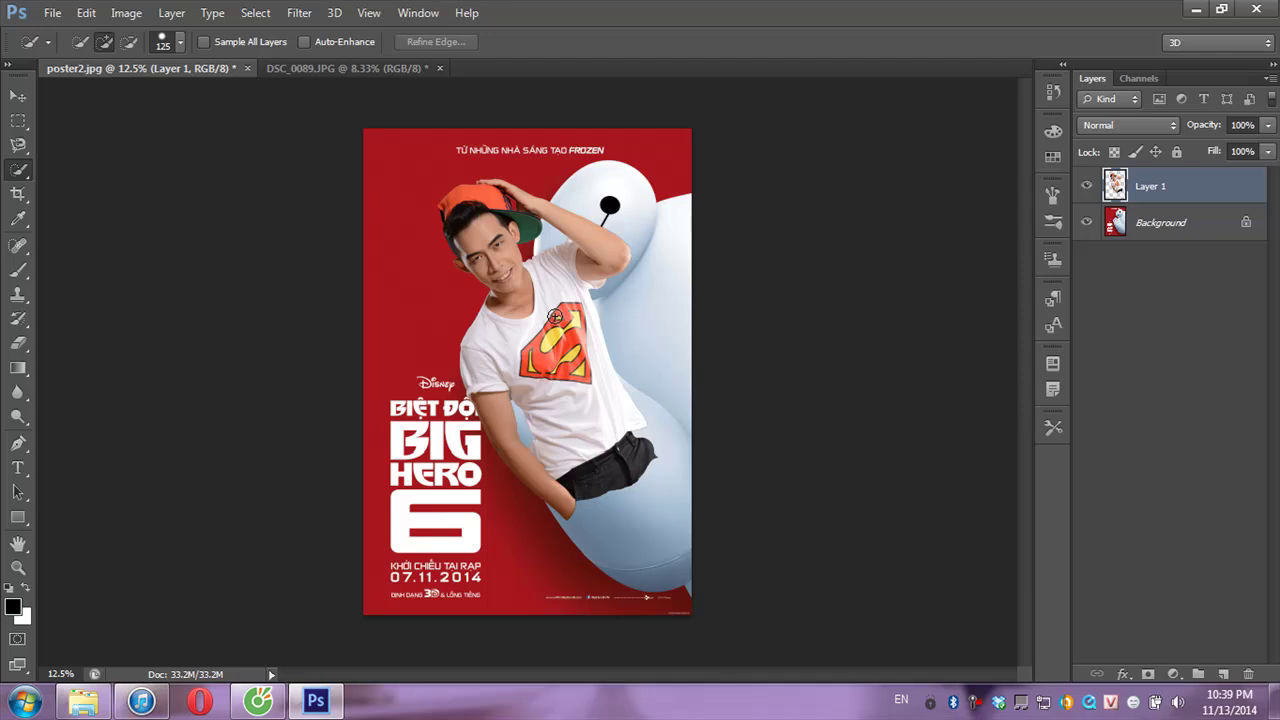
# Move the man to the poster's lower left and rotate him about 21 degrees the other way.
pyautogui.click(16, 98)
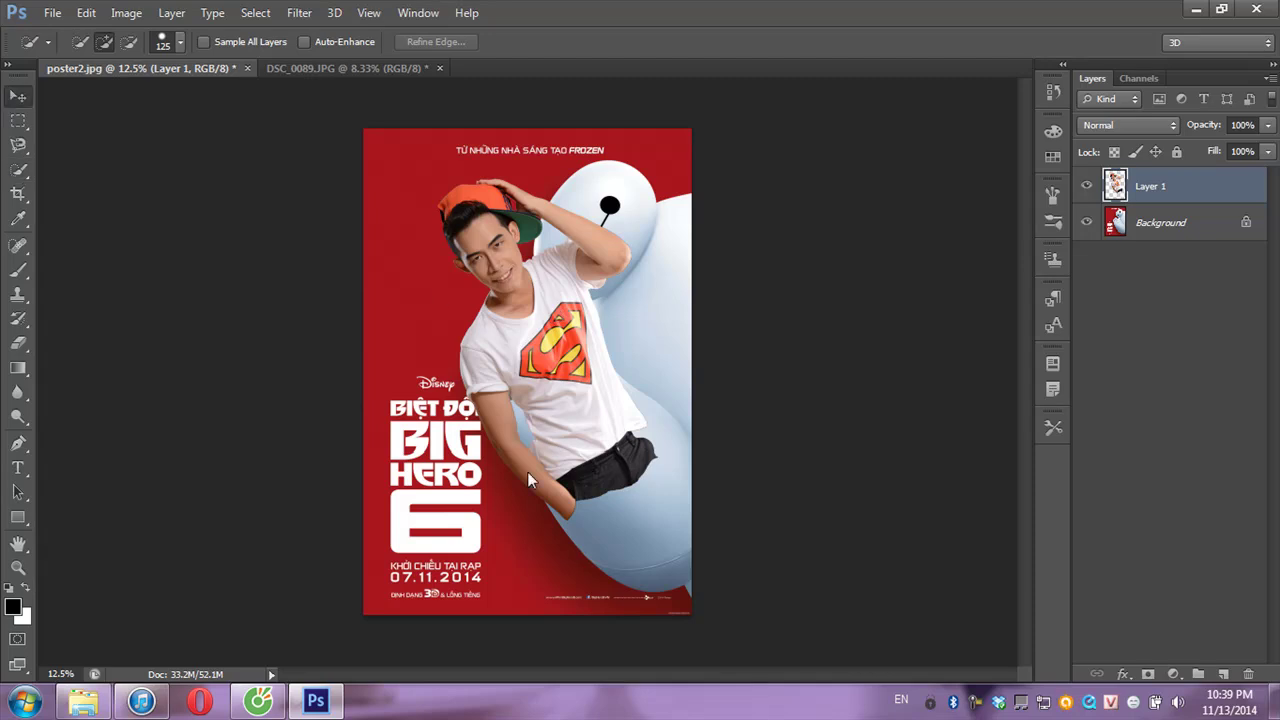
pyautogui.press('v')
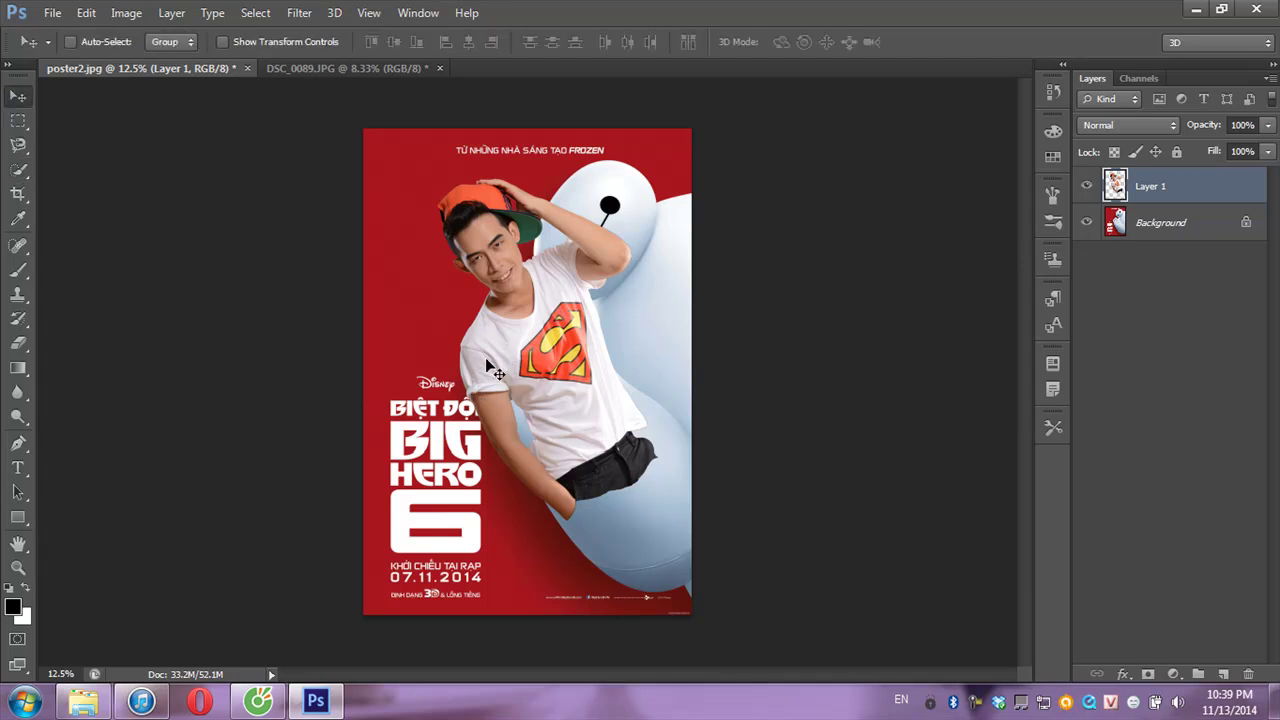
pyautogui.moveTo(451, 440)
pyautogui.mouseDown()
pyautogui.moveTo(455, 421)
pyautogui.moveTo(478, 414)
pyautogui.mouseUp()
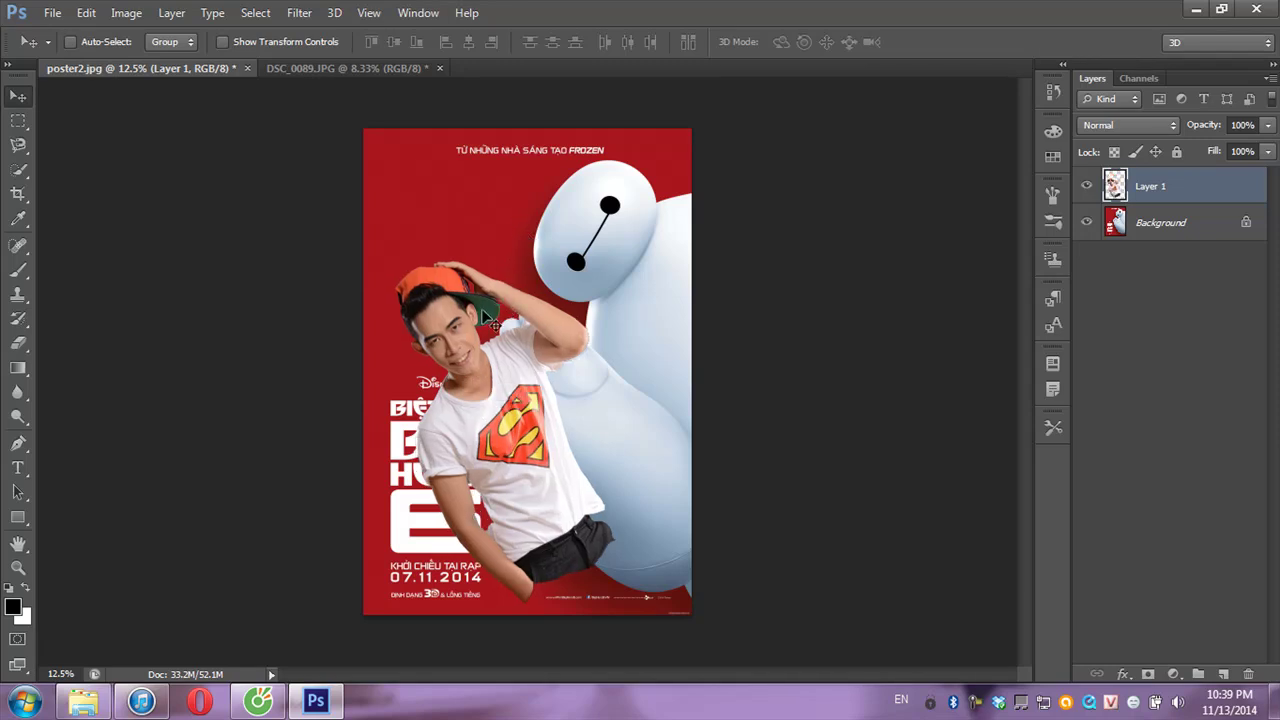
pyautogui.hotkey('ctrl', 't')
pyautogui.moveTo(598, 230); pyautogui.dragTo(686, 258)
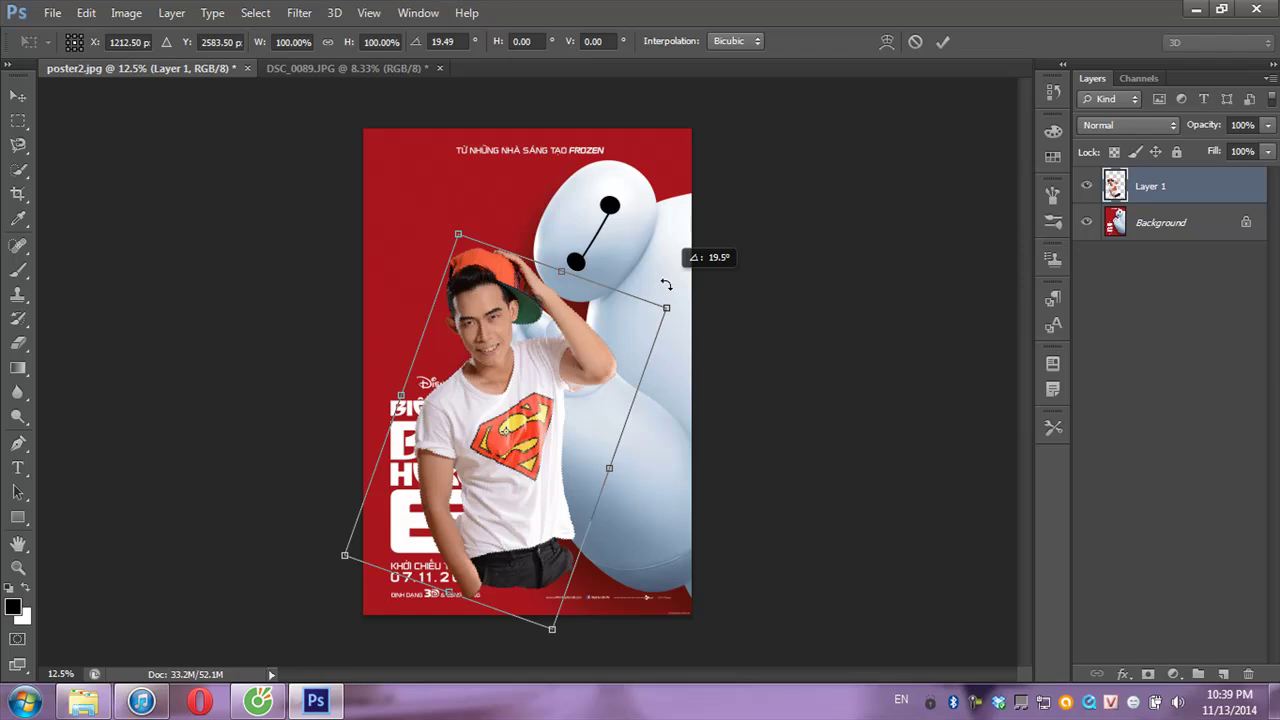
pyautogui.moveTo(541, 386); pyautogui.dragTo(546, 460)
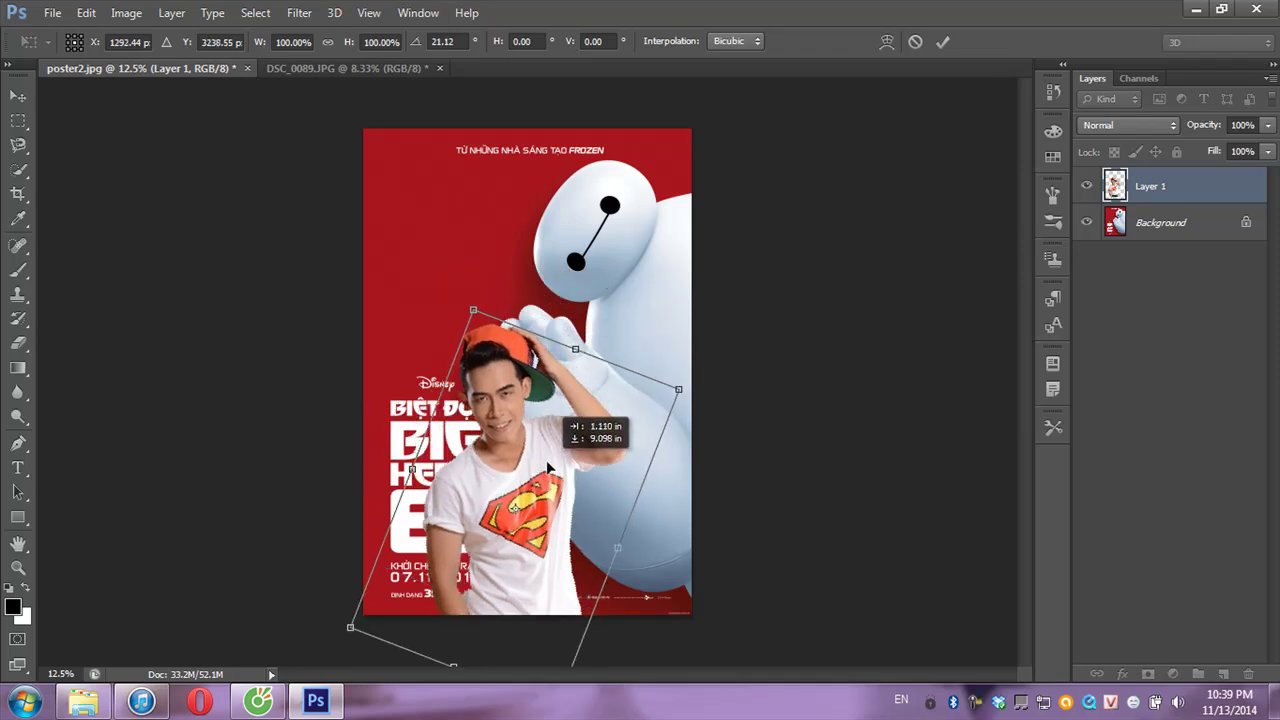
pyautogui.press('Return')
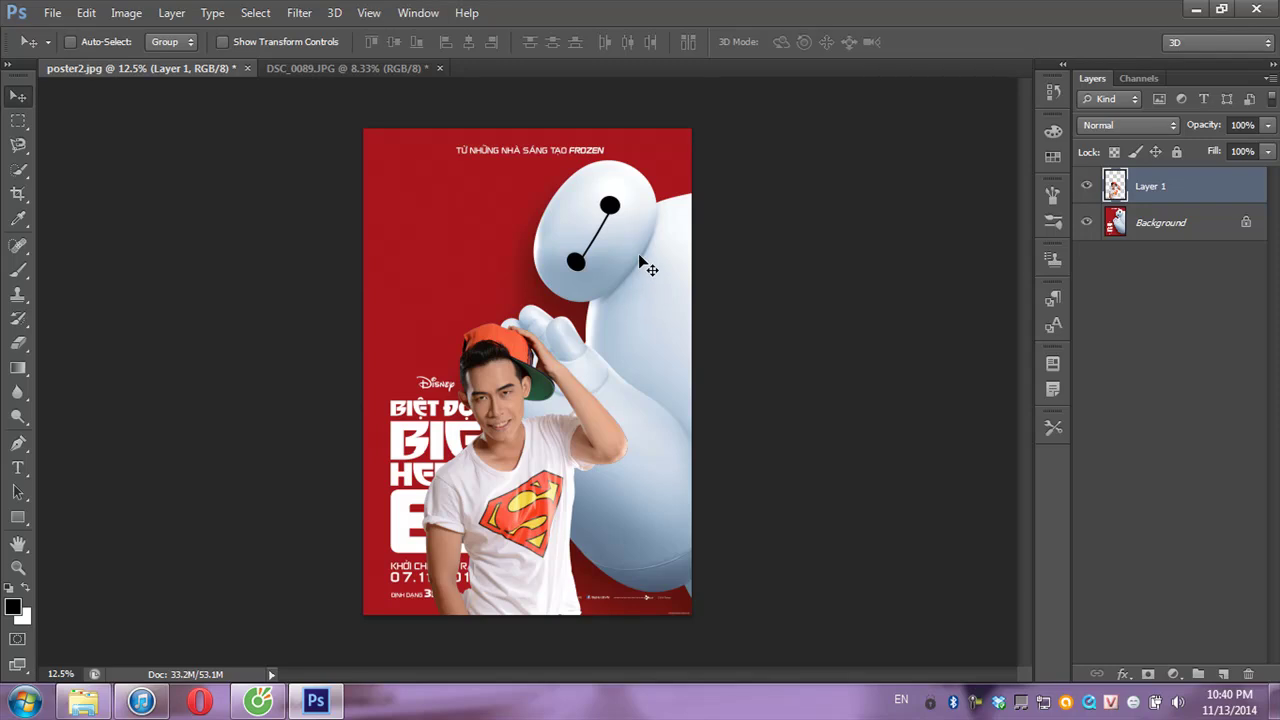
# Hide Layer 1 and copy Baymax's head, arm and body from Background onto Layer 2 via a 500 px Quick Selection.
pyautogui.click(1087, 187)
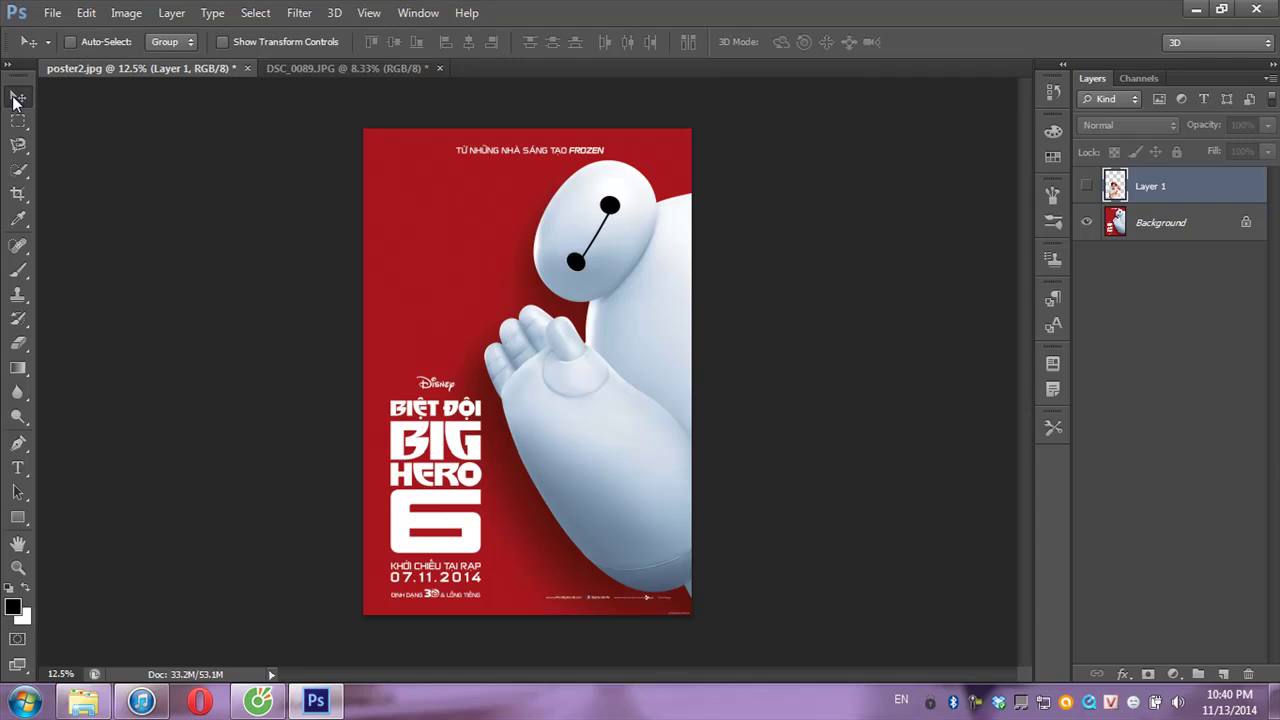
pyautogui.click(1160, 226)
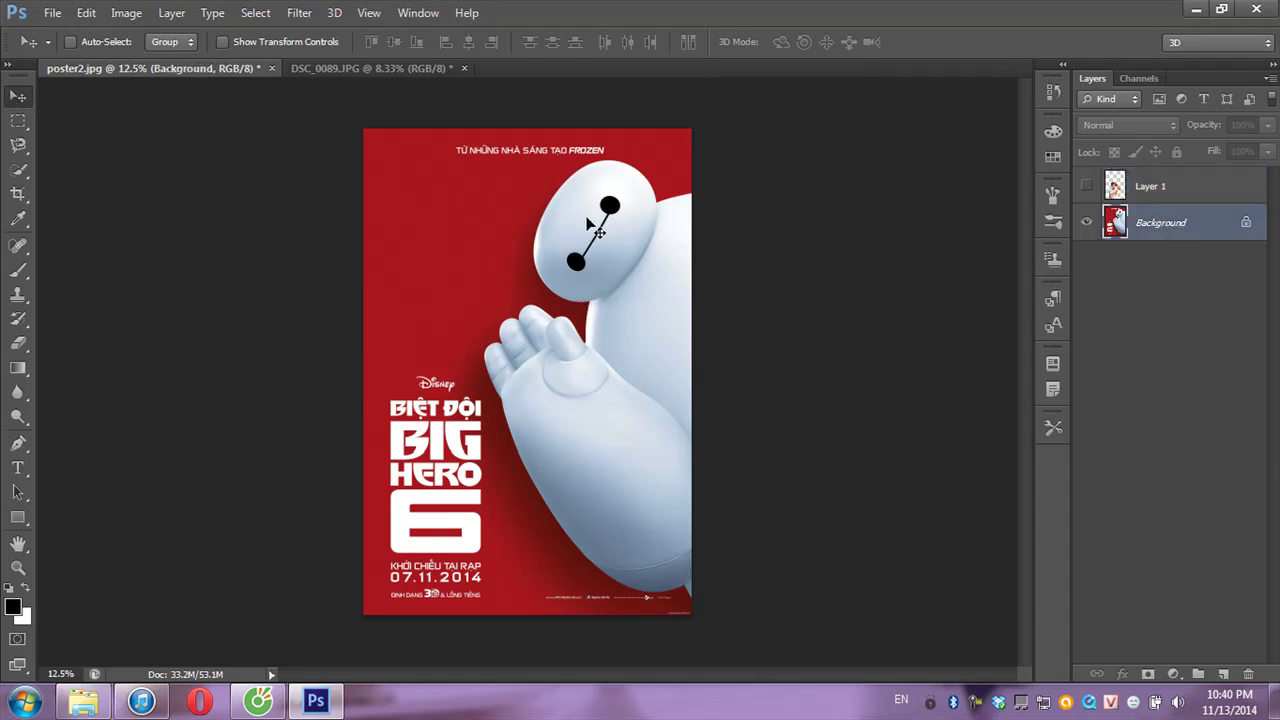
pyautogui.click(17, 171)
pyautogui.click(17, 172)
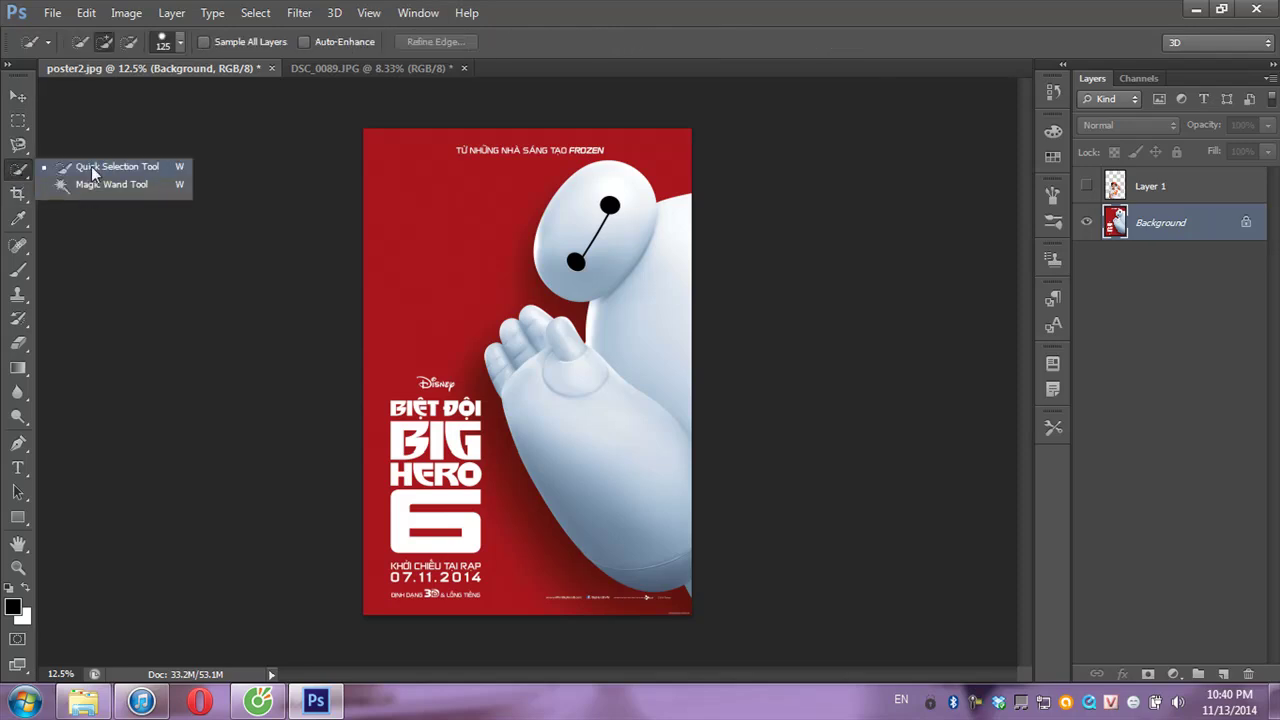
pyautogui.click(91, 166)
pyautogui.press(']')
pyautogui.press(']')
pyautogui.press(']')
pyautogui.press(']')
pyautogui.press(']')
pyautogui.press(']')
pyautogui.press(']')
pyautogui.click(601, 250)
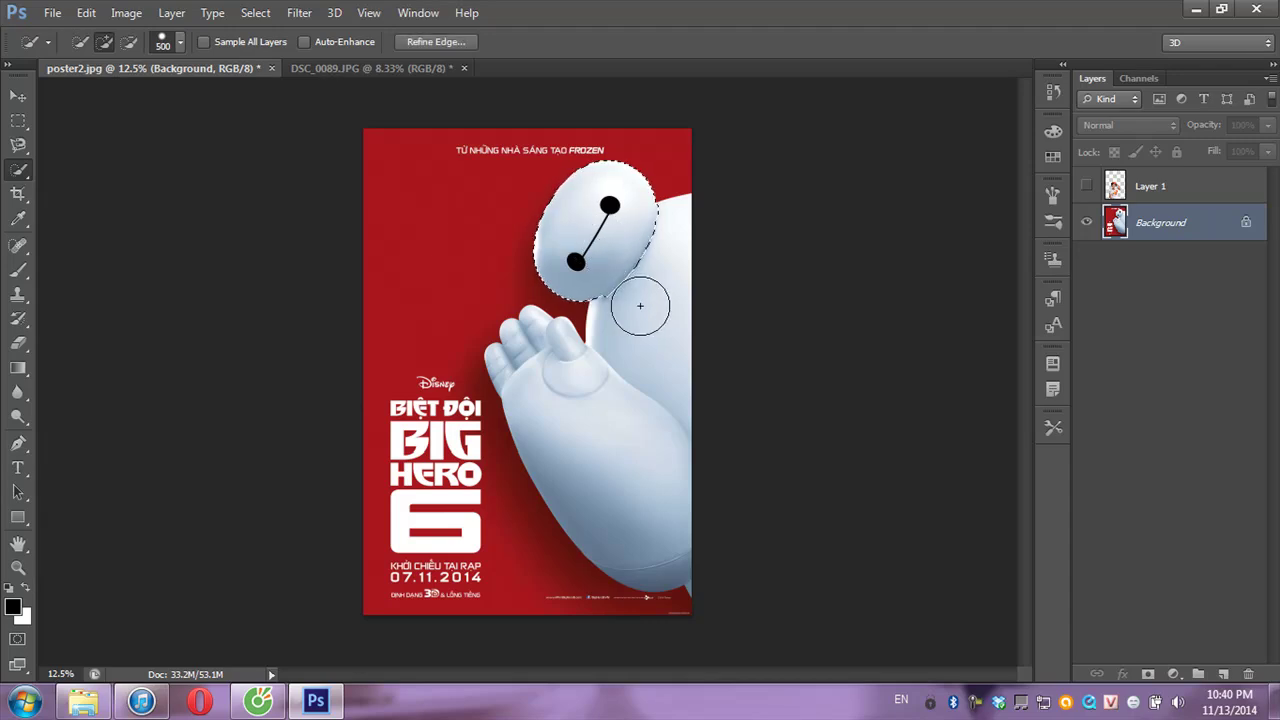
pyautogui.moveTo(623, 417); pyautogui.dragTo(597, 453)
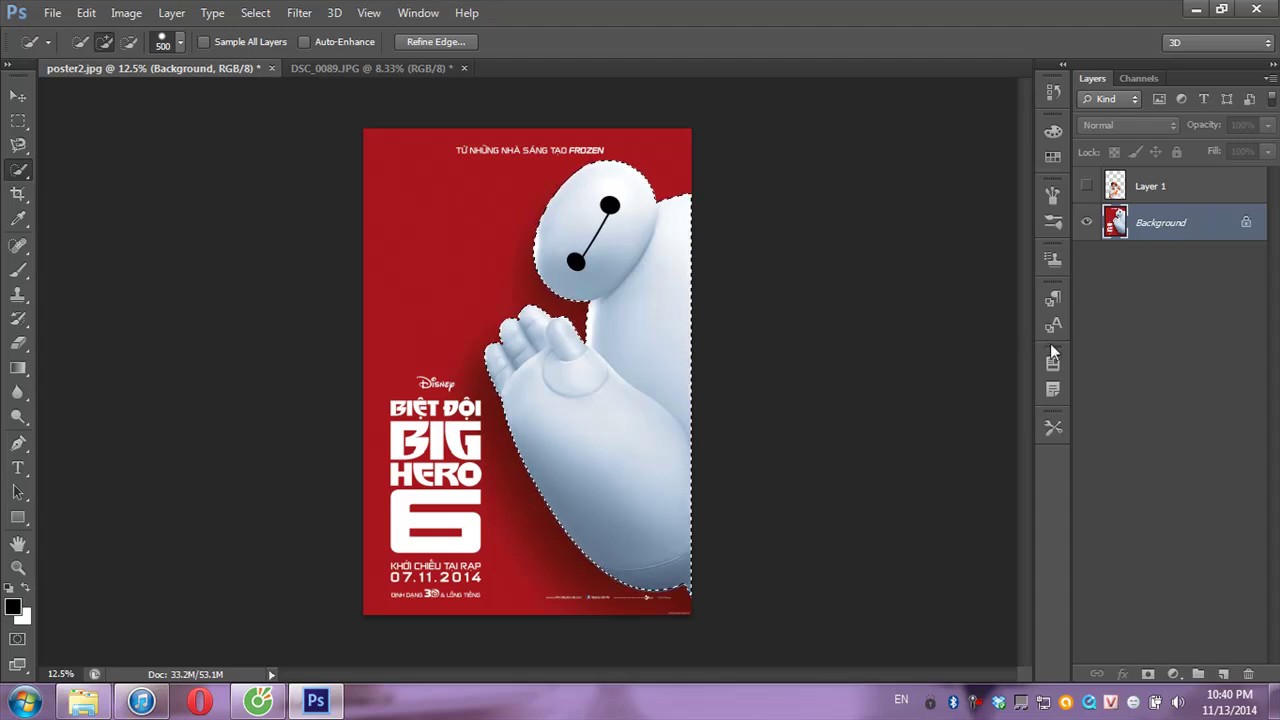
pyautogui.hotkey('ctrl', 'j')
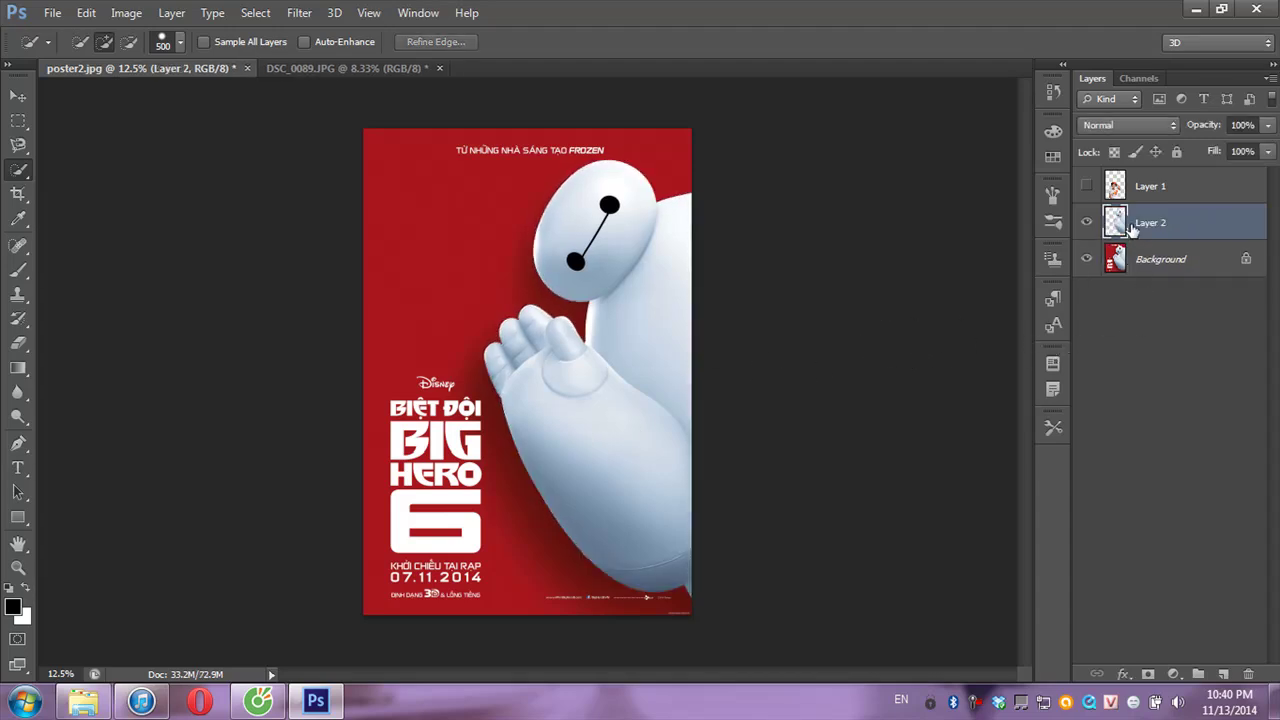
# Show Layer 1, stack Baymax's Layer 2 above it, and enable the Move tool's Auto-Select.
pyautogui.click(1086, 186)
pyautogui.moveTo(1146, 226); pyautogui.dragTo(1150, 180)
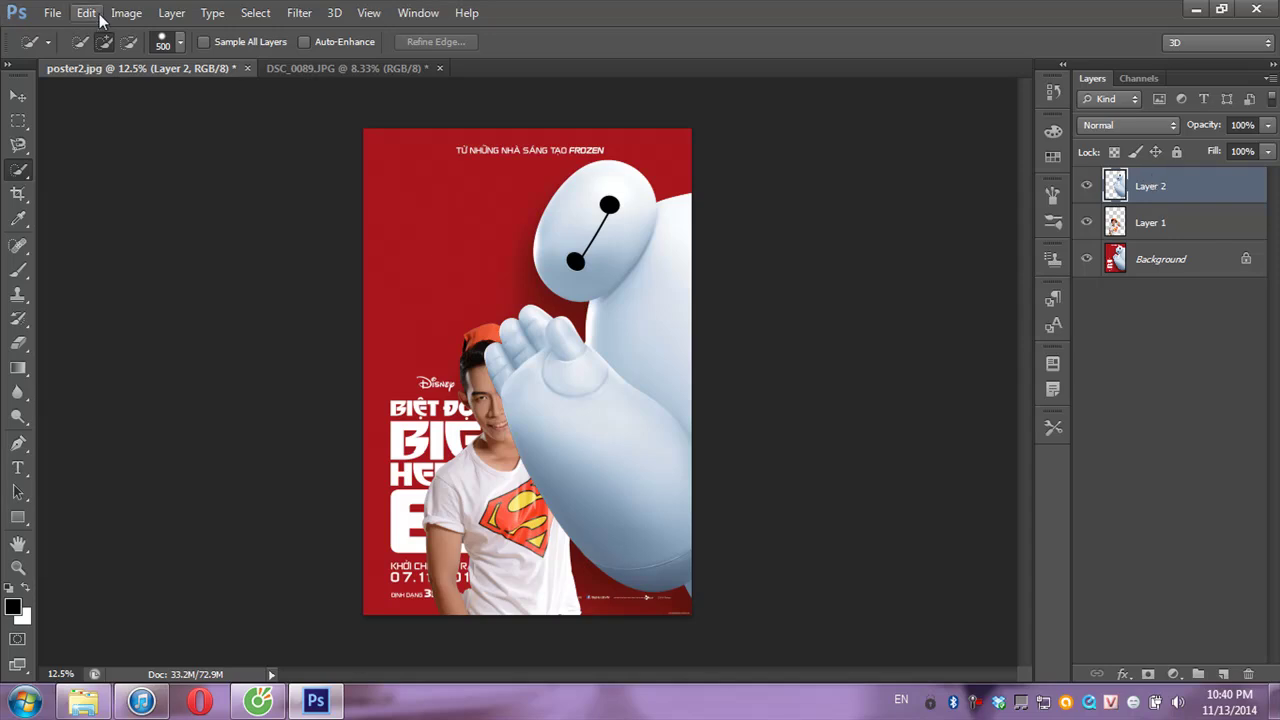
pyautogui.click(12, 97)
pyautogui.moveTo(499, 546)
pyautogui.mouseDown()
pyautogui.moveTo(475, 478)
pyautogui.moveTo(487, 533)
pyautogui.moveTo(466, 305)
pyautogui.mouseUp()
pyautogui.click(78, 41)
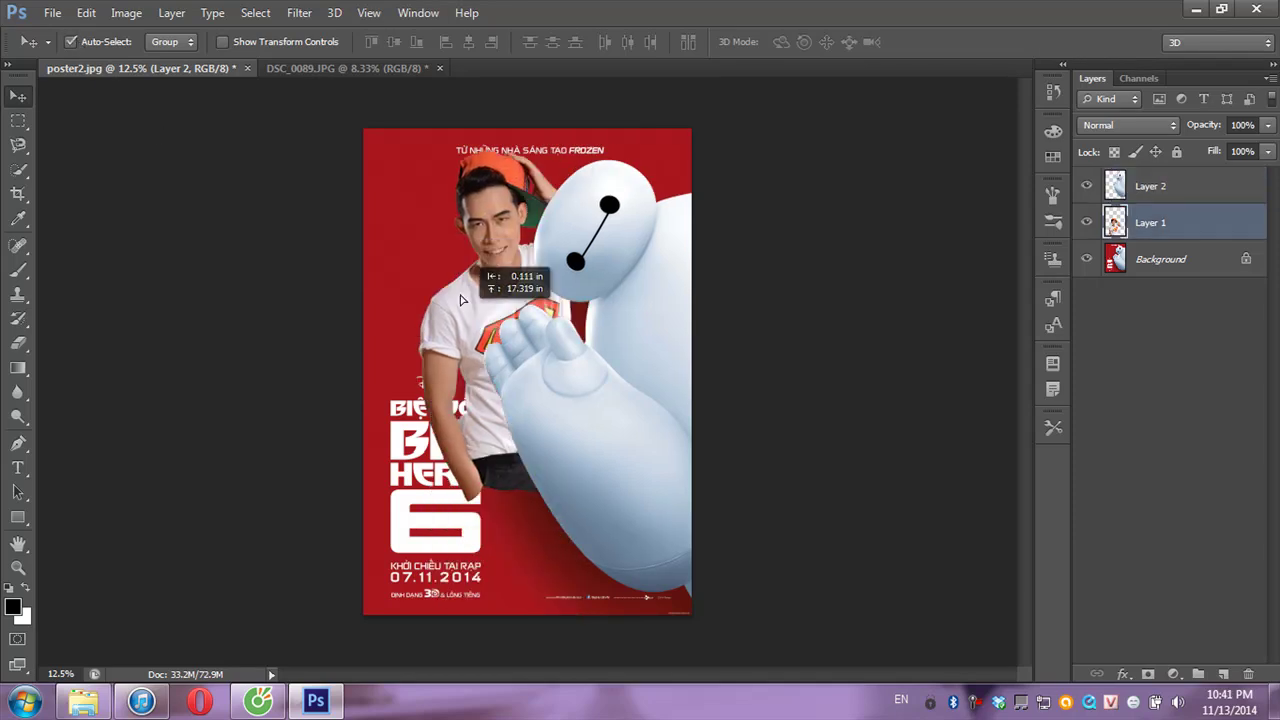
# Re-tilt the man and nudge him right so he leans out behind Baymax's arm.
pyautogui.hotkey('ctrl', 't')
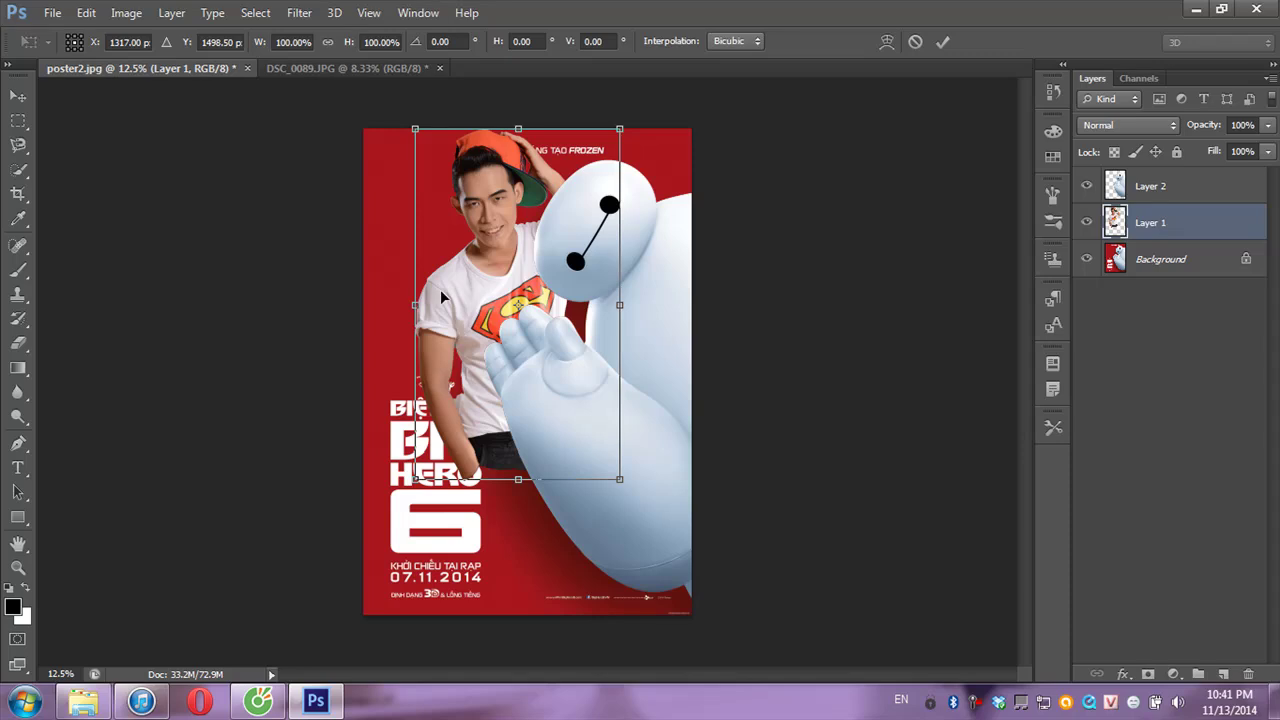
pyautogui.moveTo(378, 253)
pyautogui.mouseDown()
pyautogui.moveTo(399, 337)
pyautogui.moveTo(402, 326)
pyautogui.mouseUp()
pyautogui.moveTo(454, 256); pyautogui.dragTo(462, 259)
pyautogui.press('Return')
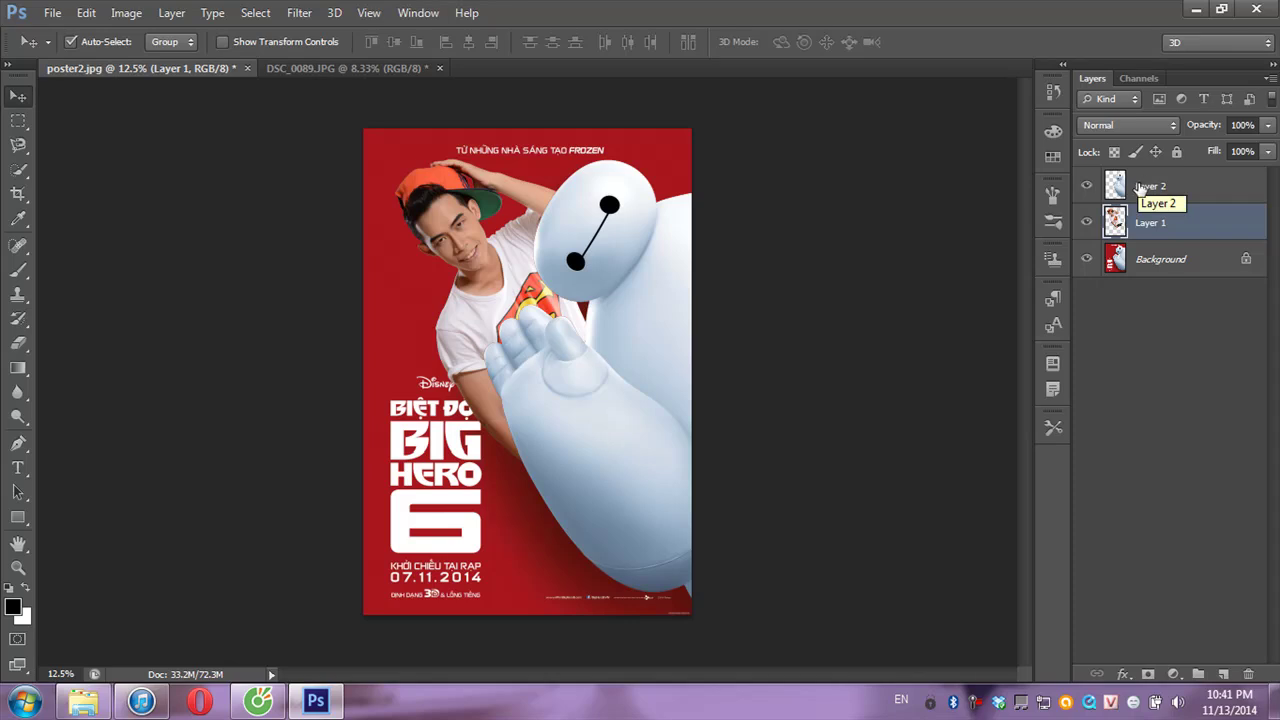
# Add a Drop Shadow to Baymax's Layer 2 with size 202 px and about 71% opacity.
pyautogui.rightClick(1140, 188)
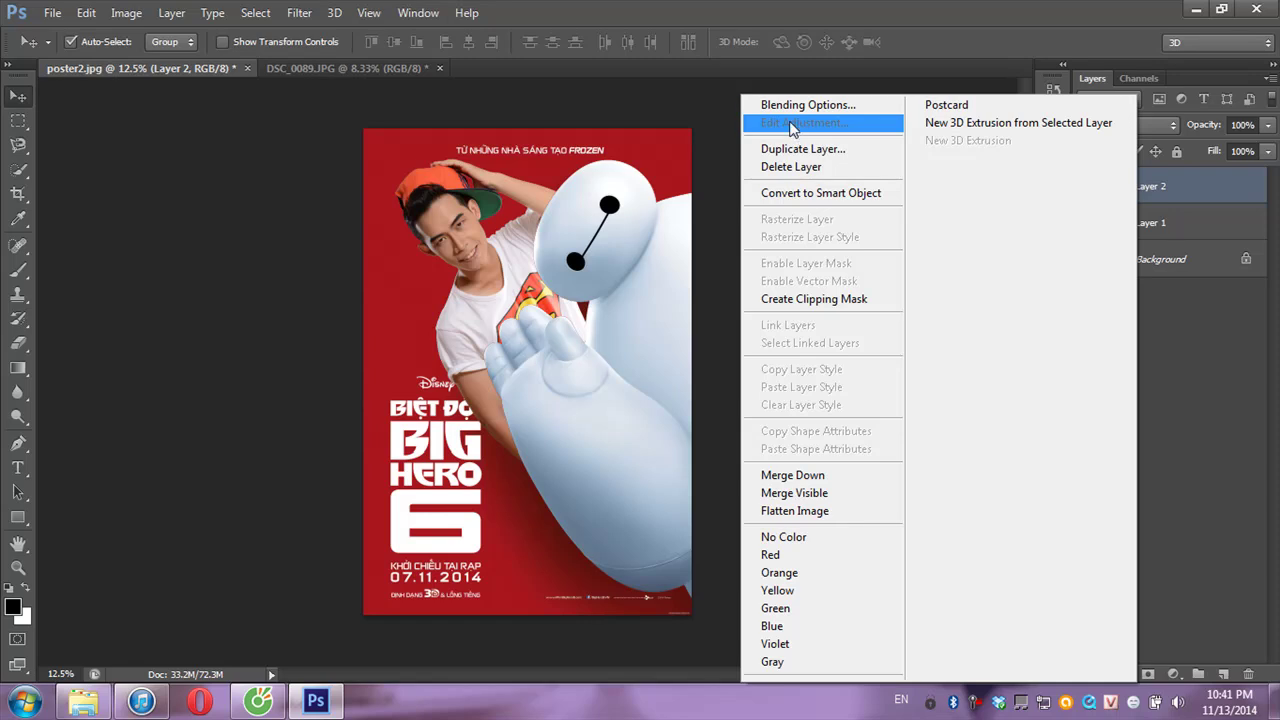
pyautogui.click(788, 108)
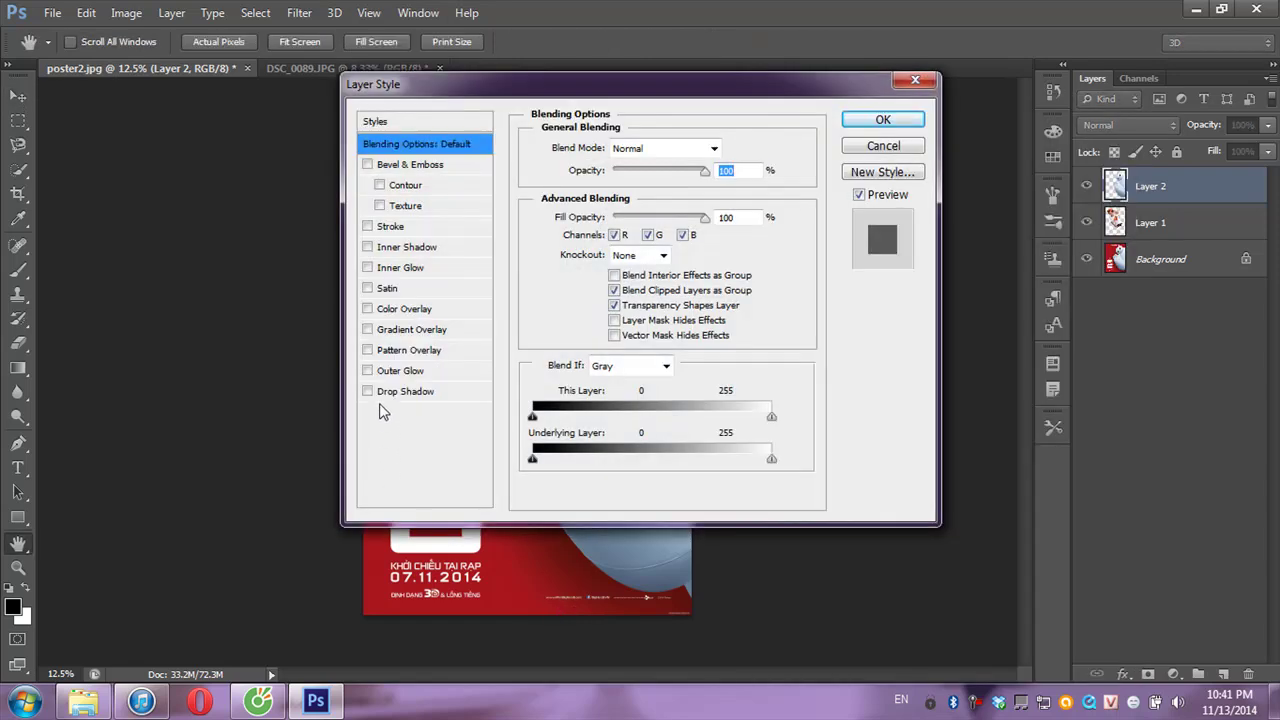
pyautogui.click(392, 392)
pyautogui.moveTo(523, 88)
pyautogui.mouseDown()
pyautogui.moveTo(900, 188)
pyautogui.moveTo(834, 165)
pyautogui.mouseUp()
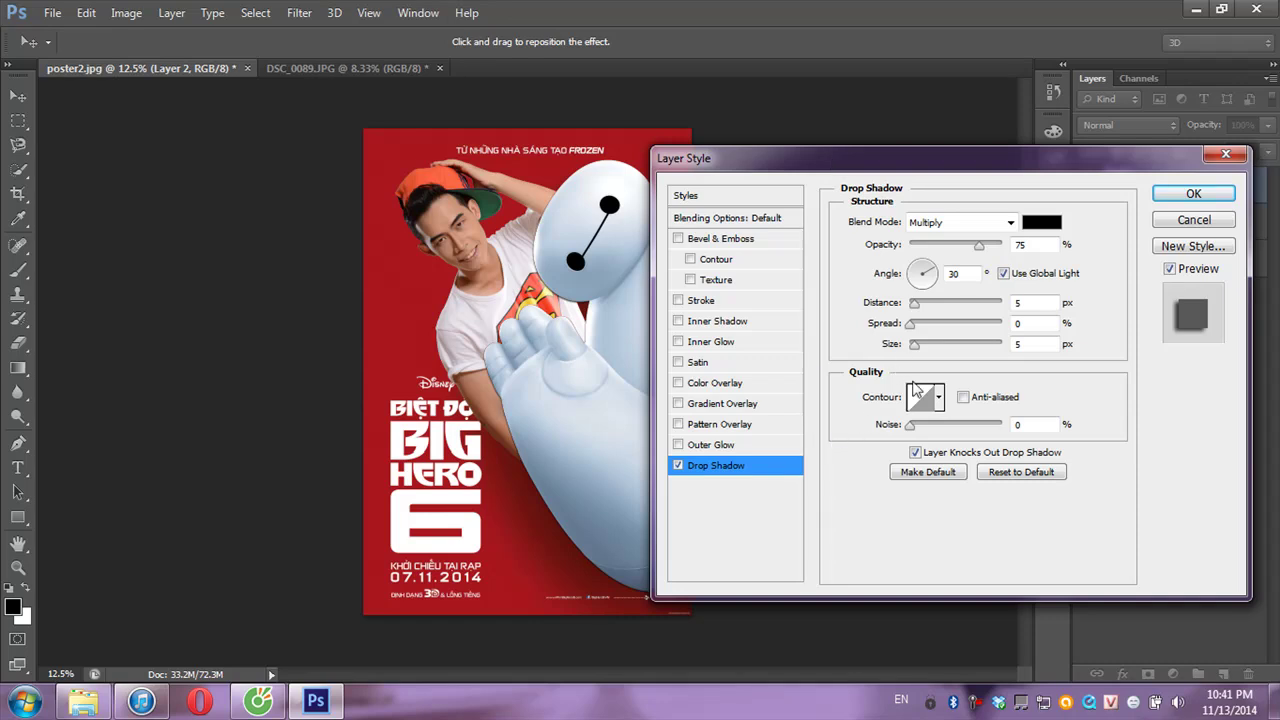
pyautogui.moveTo(913, 343); pyautogui.dragTo(985, 345)
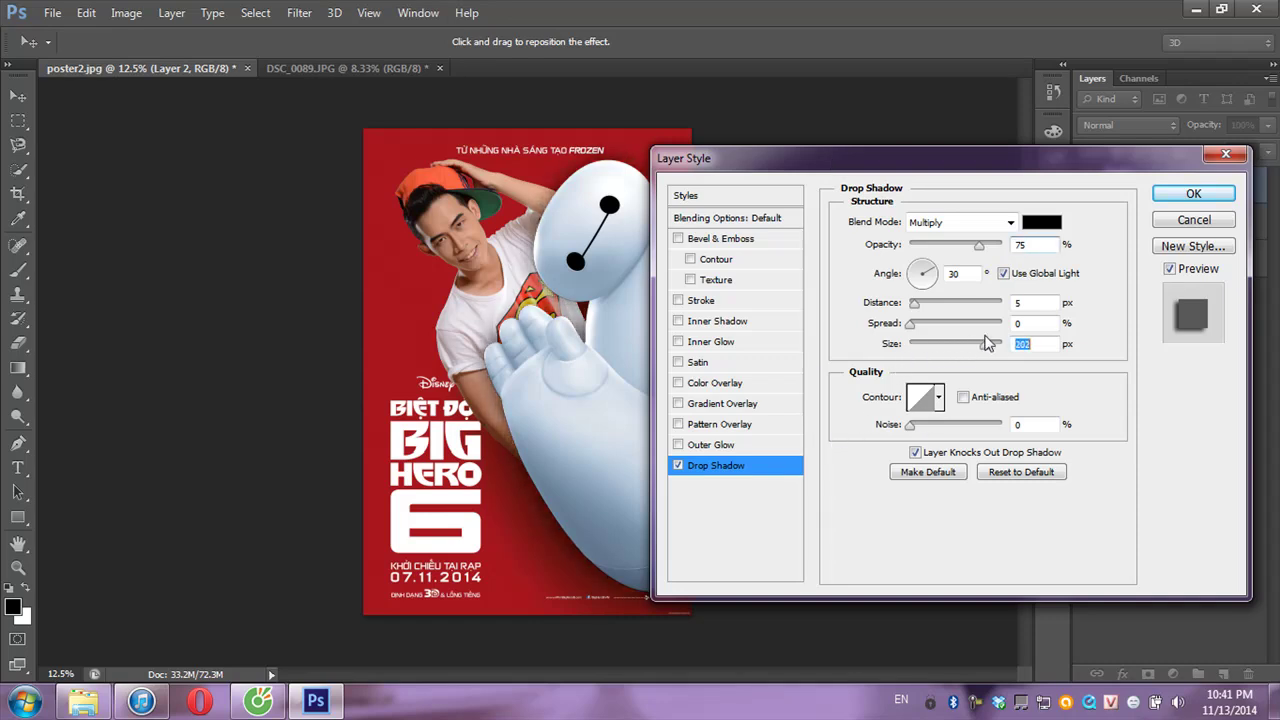
pyautogui.click(977, 246)
pyautogui.moveTo(976, 250)
pyautogui.mouseDown()
pyautogui.moveTo(952, 250)
pyautogui.moveTo(976, 250)
pyautogui.mouseUp()
pyautogui.click(1193, 194)
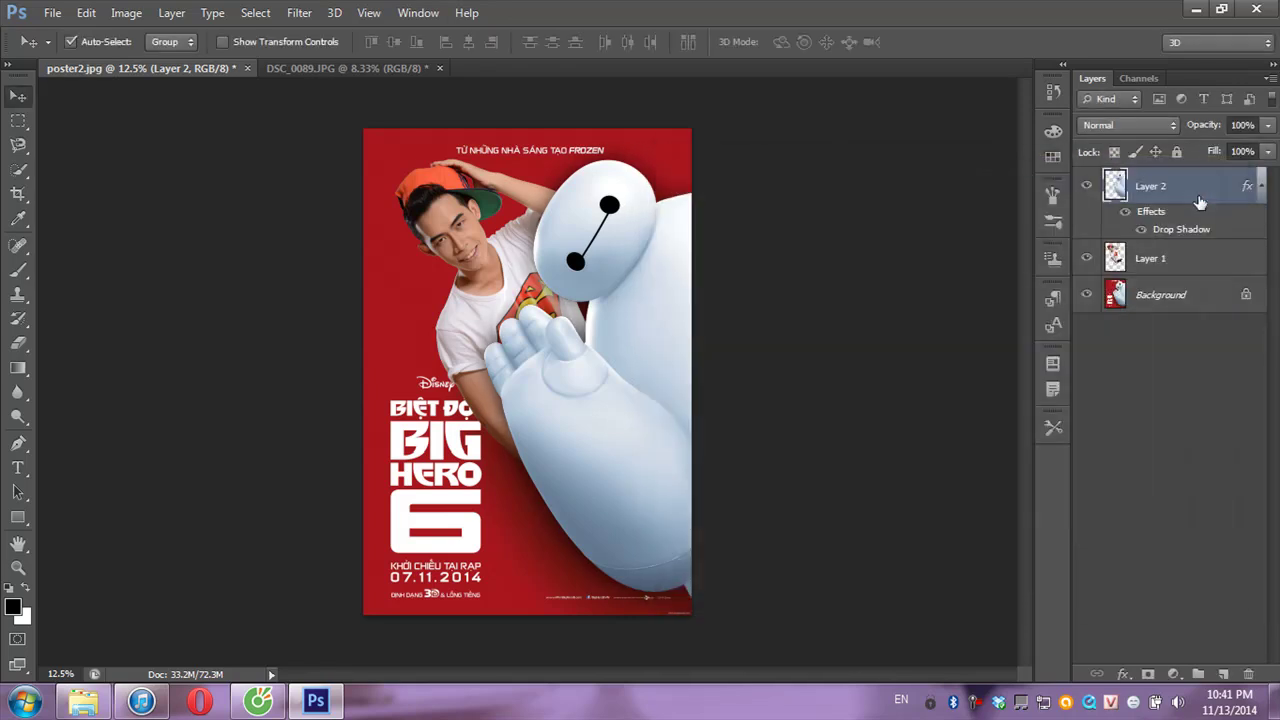
# Copy Layer 2's drop shadow style and paste it onto the man's Layer 1.
pyautogui.click(457, 237)
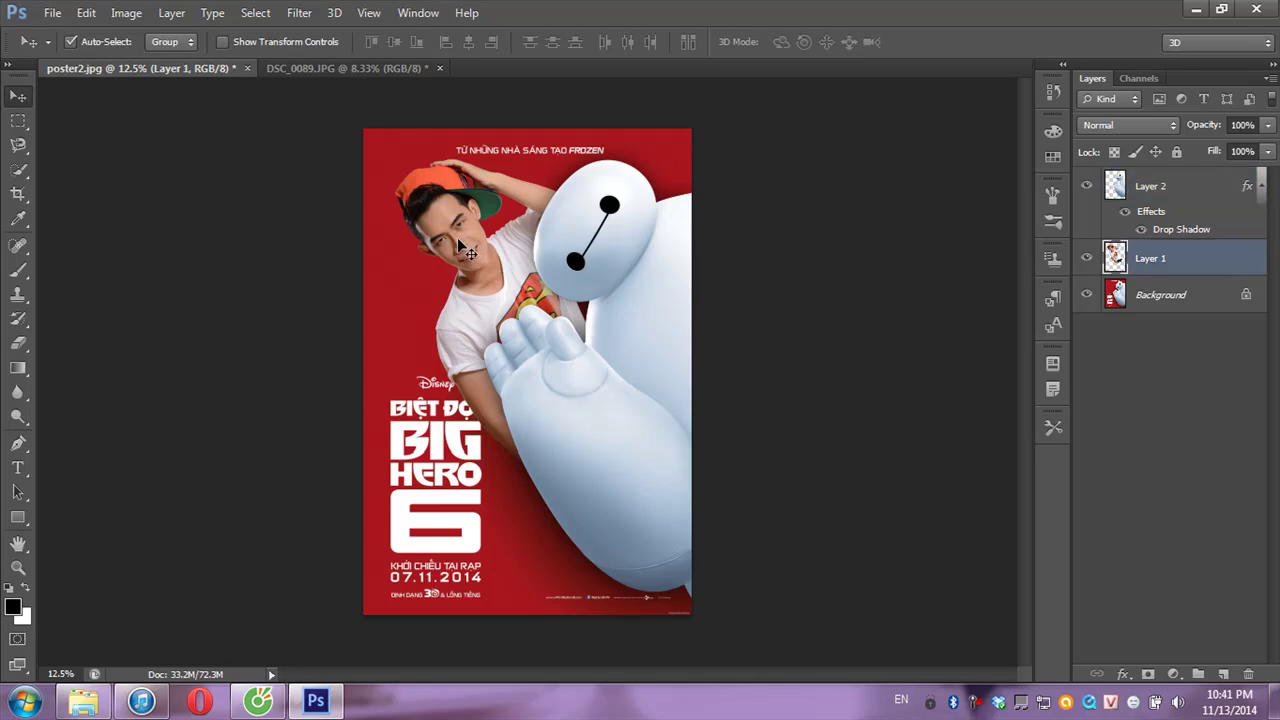
pyautogui.click(1116, 179)
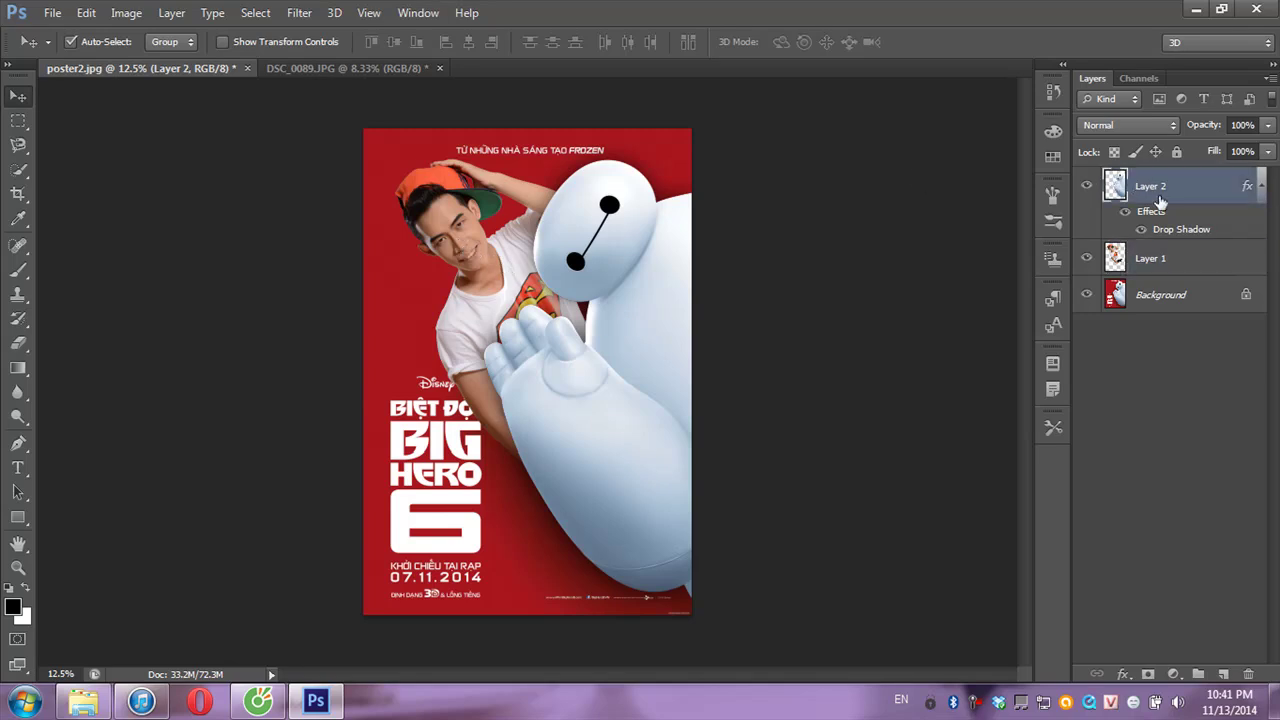
pyautogui.rightClick(1162, 215)
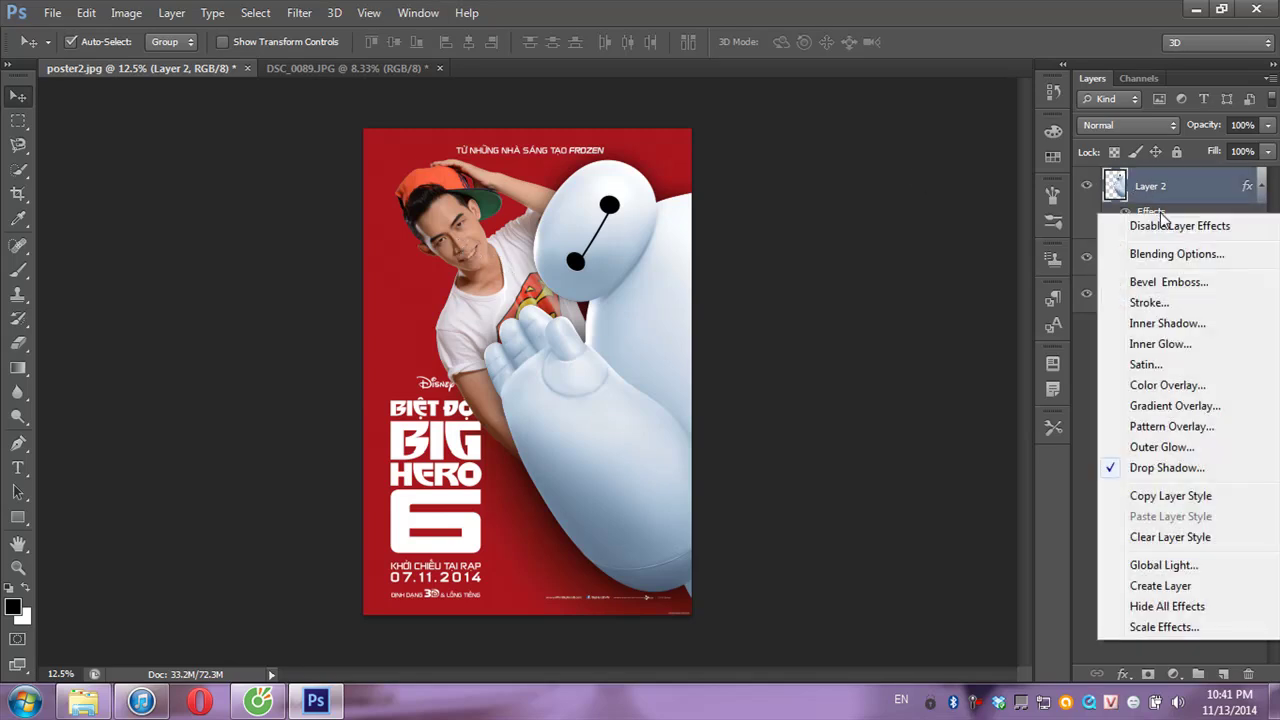
pyautogui.click(1148, 506)
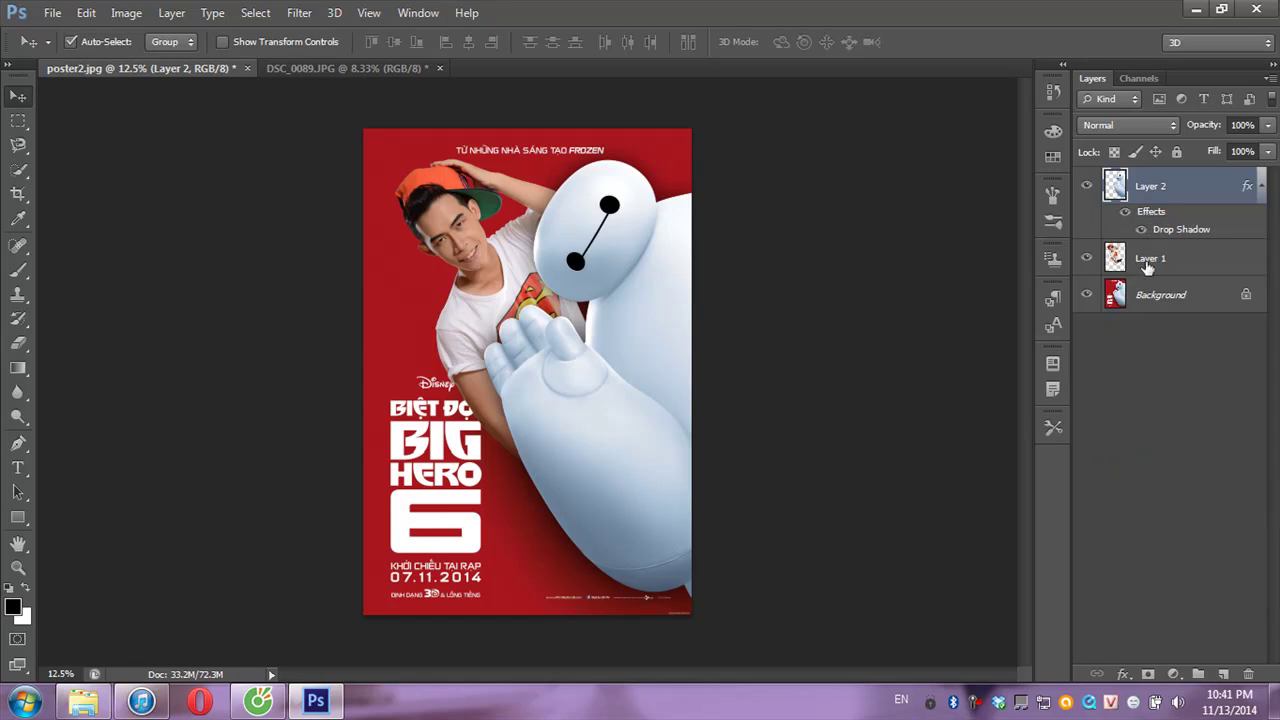
pyautogui.rightClick(1146, 262)
pyautogui.click(835, 387)
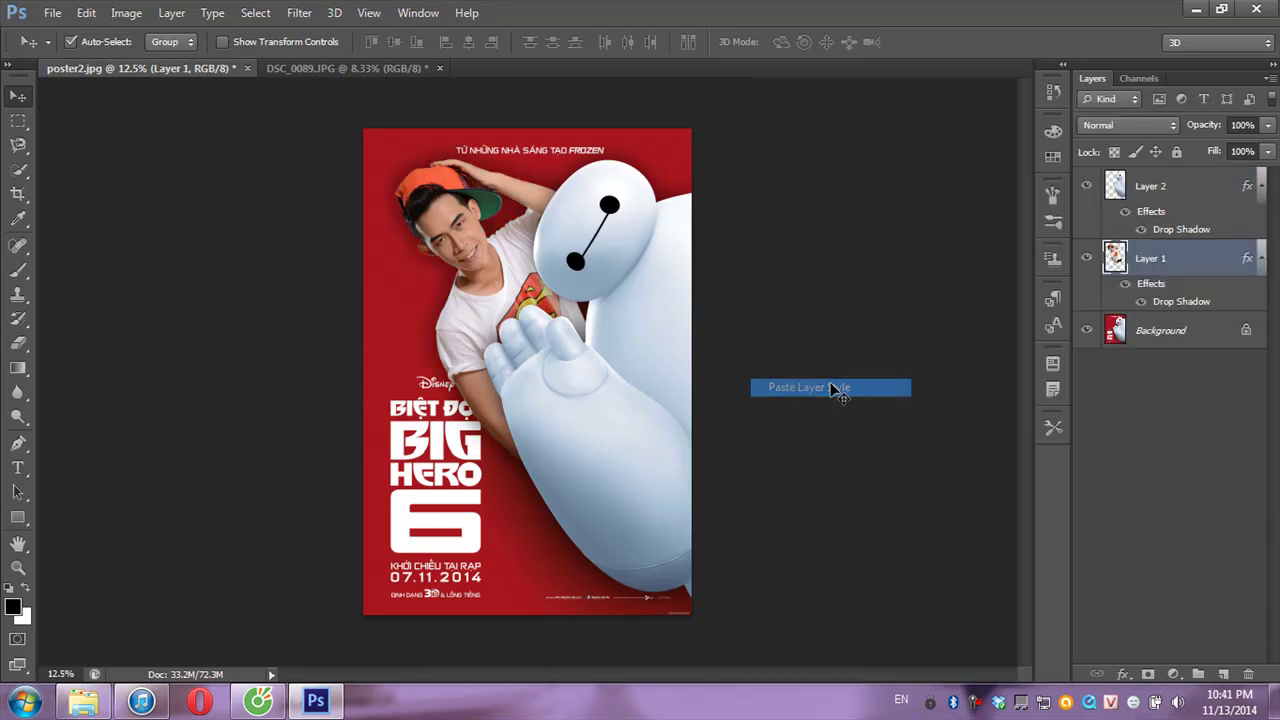